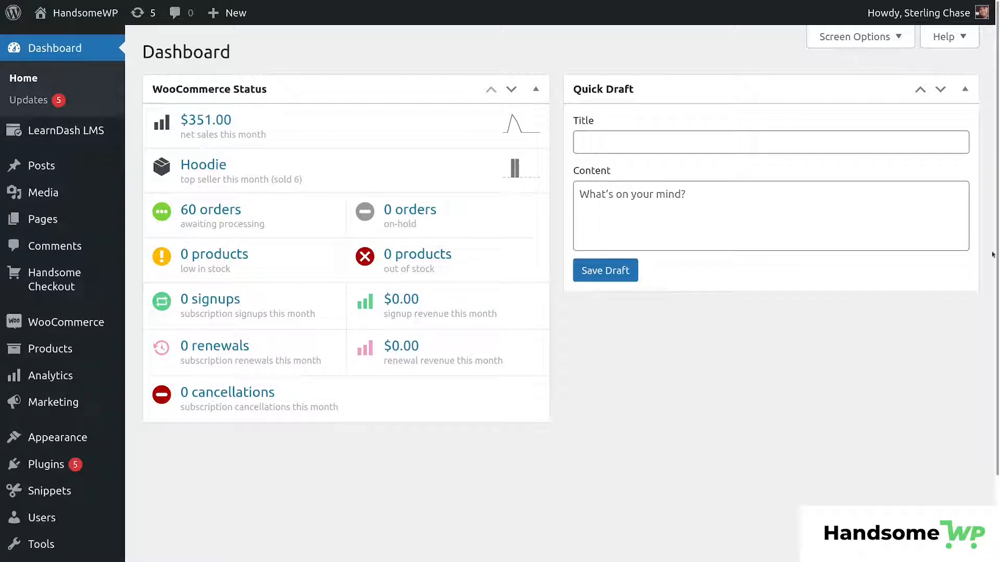
# Step: Open the global product attributes page and examine the terms defined for the Color attribute
pyautogui.moveTo(72, 349)
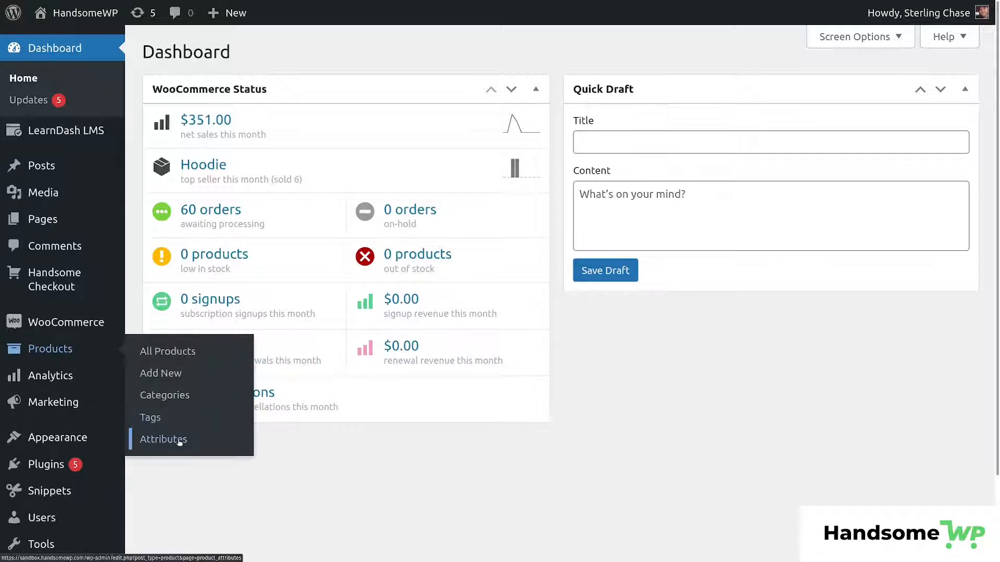
pyautogui.click(179, 440)
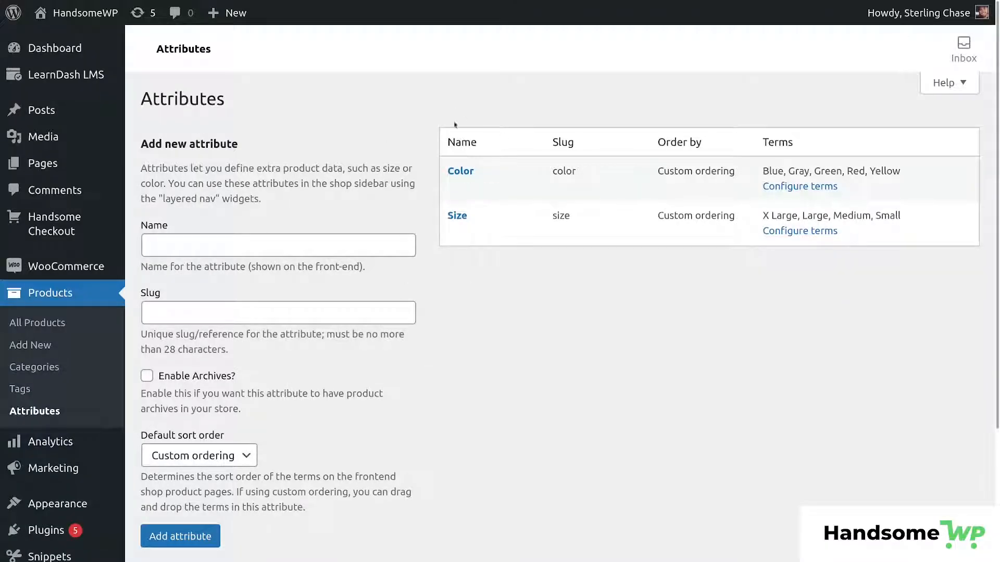
pyautogui.moveTo(454, 171)
pyautogui.click(281, 243)
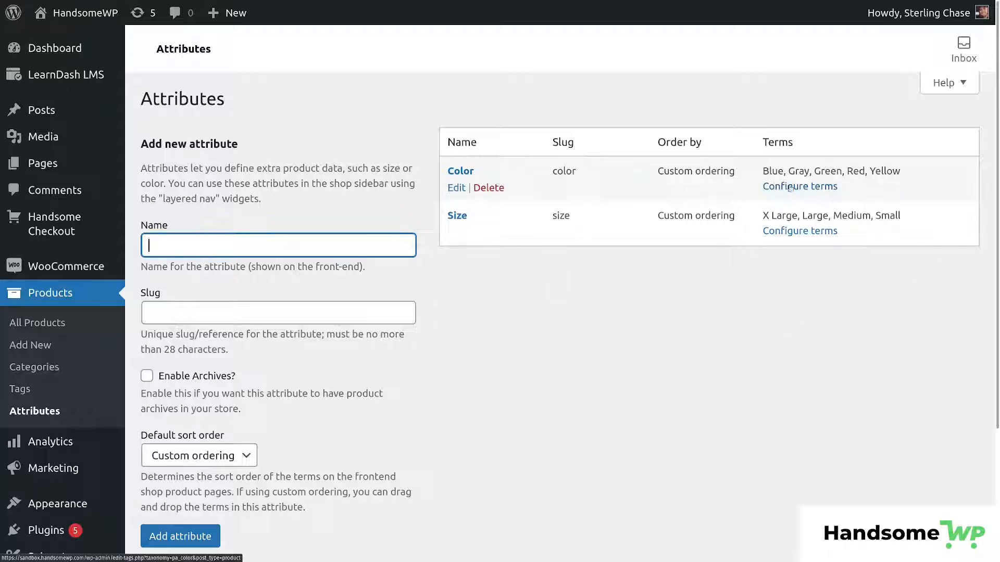
pyautogui.moveTo(909, 173); pyautogui.dragTo(762, 169)
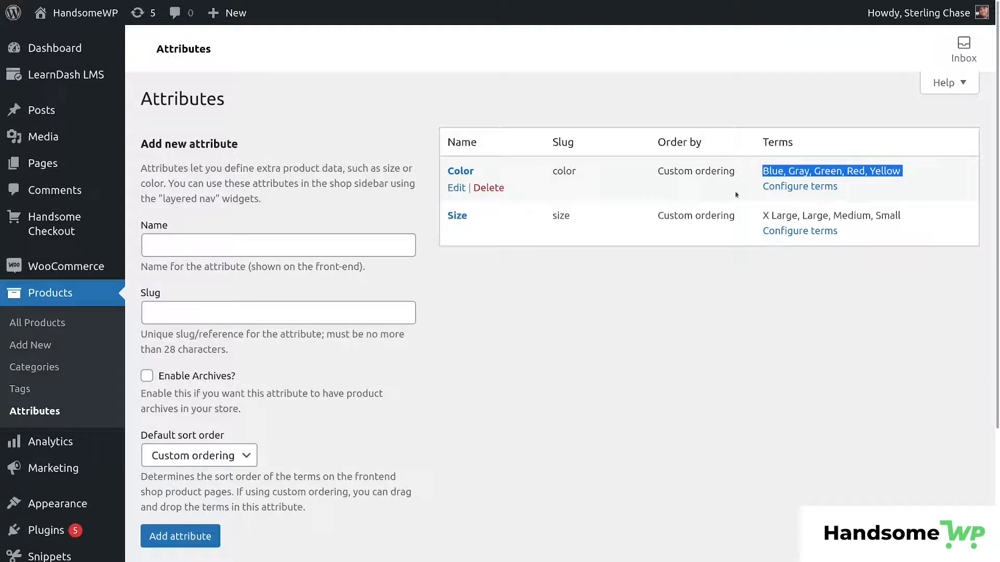
pyautogui.click(885, 307)
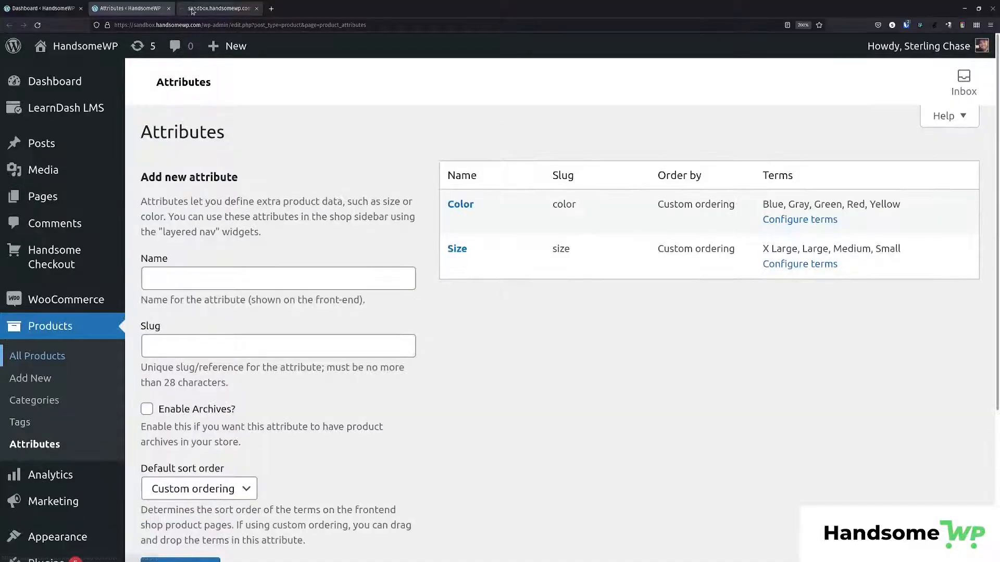
# Step: Open Test Product from the product list for editing and change its product type to Variable product
pyautogui.click(192, 10)
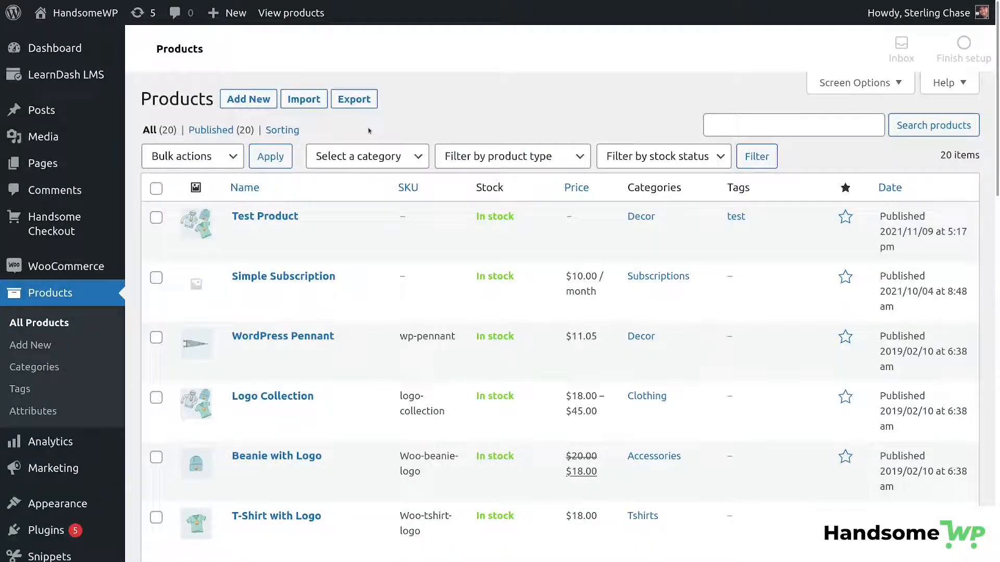
pyautogui.moveTo(254, 231)
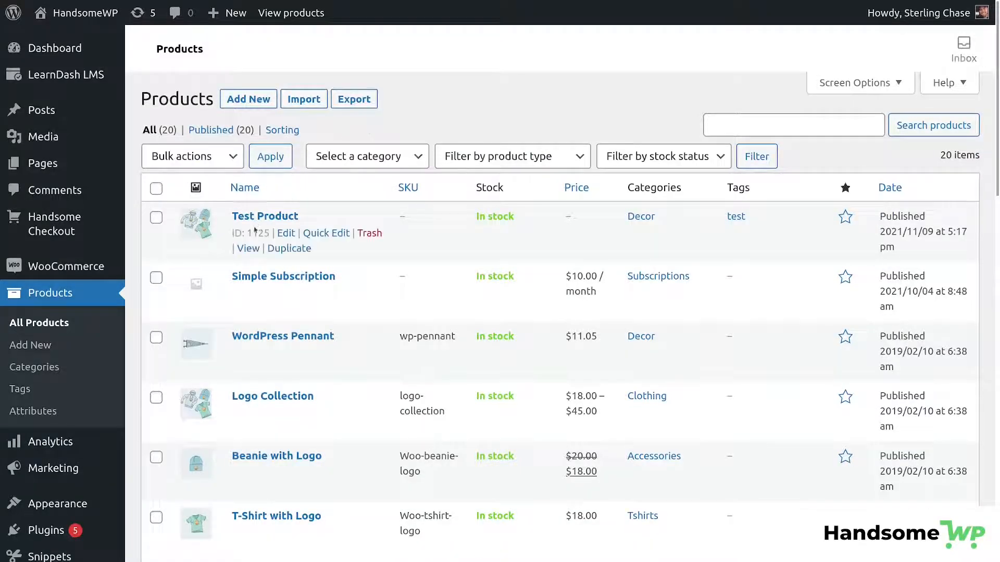
pyautogui.click(285, 233)
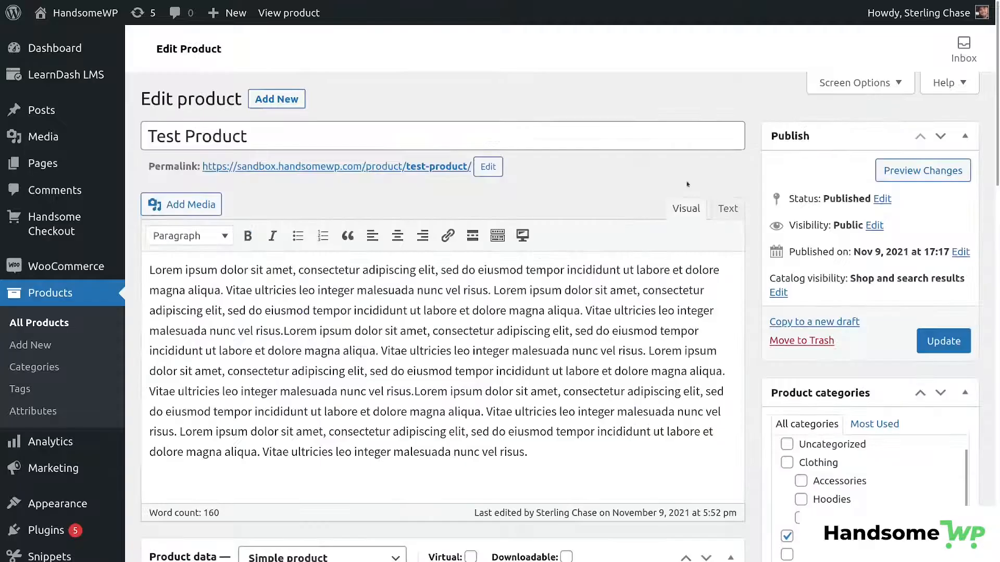
pyautogui.scroll(-6, 442, 312)
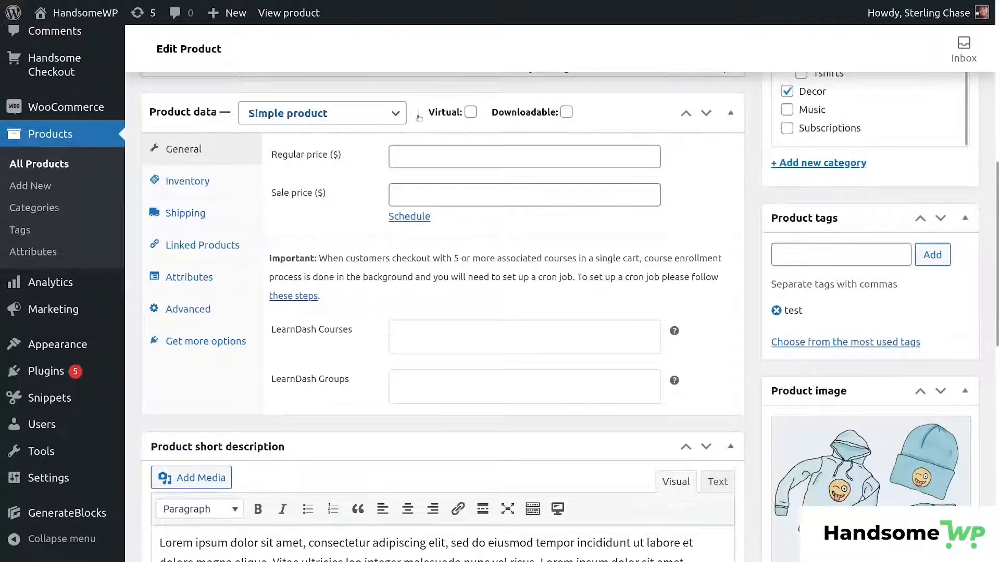
pyautogui.click(389, 115)
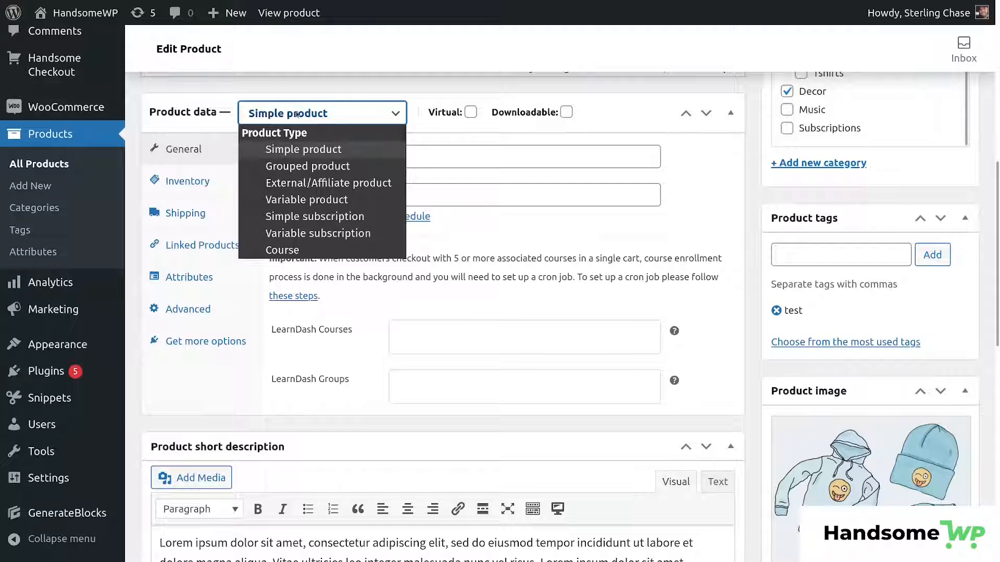
pyautogui.click(308, 200)
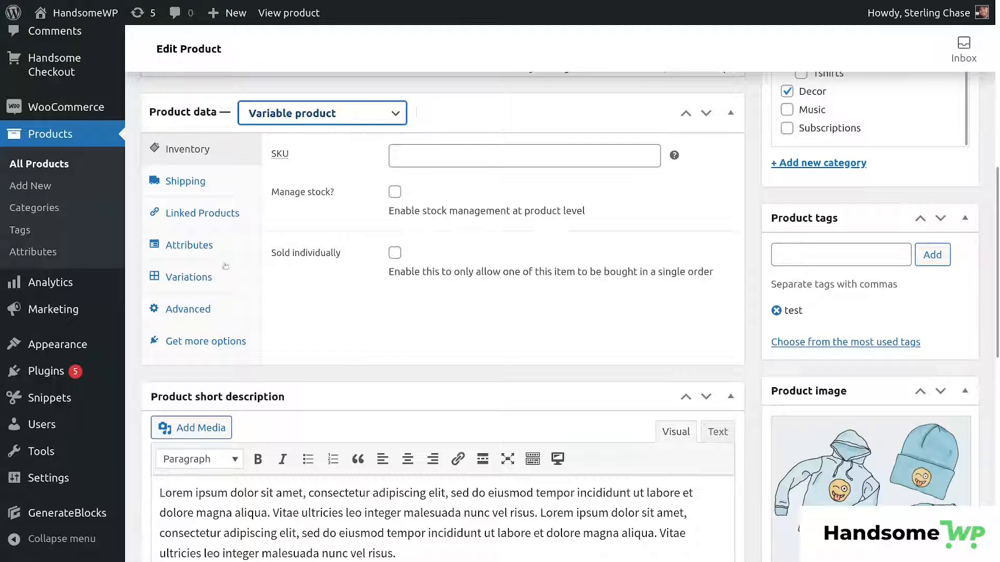
# Step: Add the Size attribute to the product with only the values Large and Medium
pyautogui.click(185, 245)
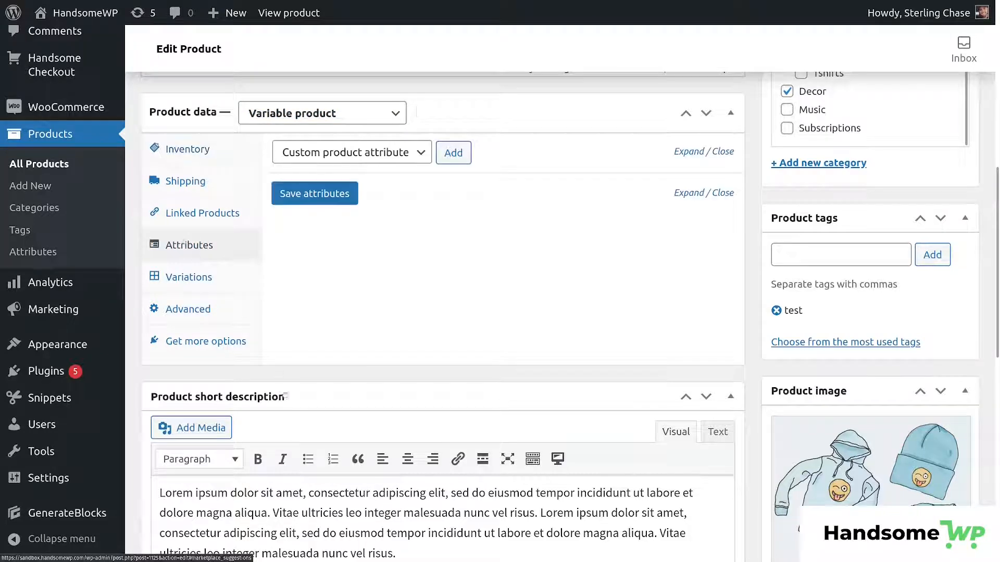
pyautogui.click(414, 152)
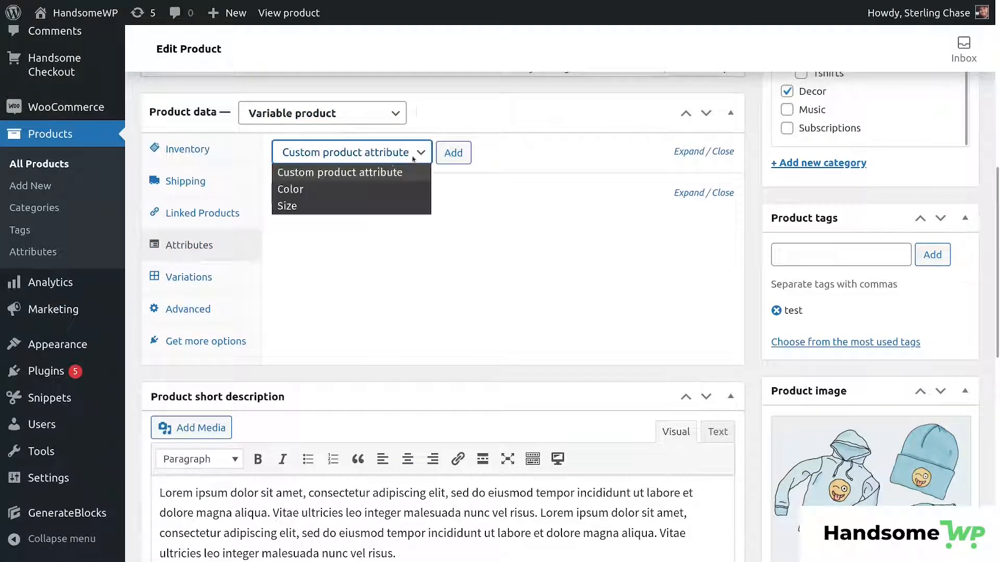
pyautogui.click(326, 207)
pyautogui.click(450, 158)
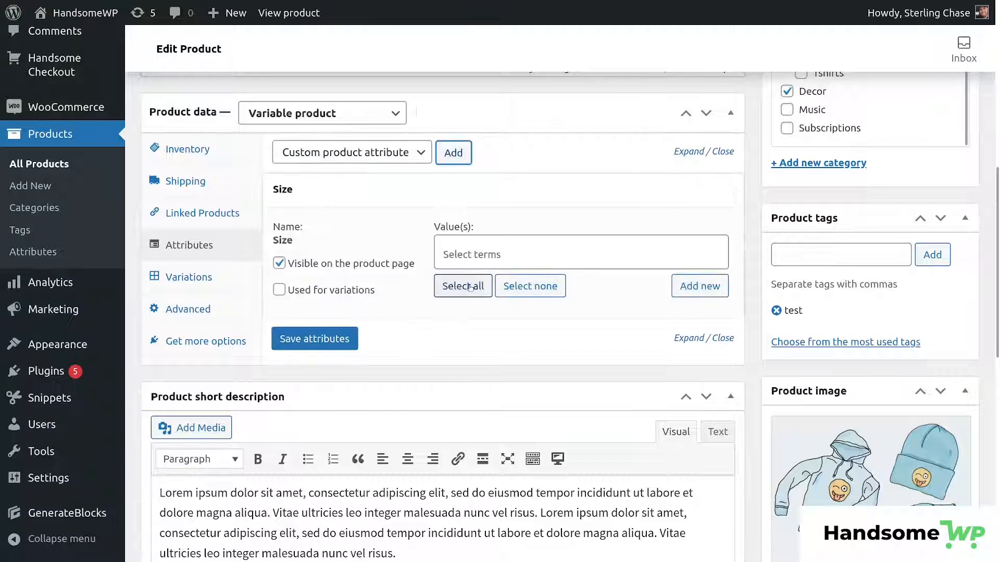
pyautogui.click(470, 286)
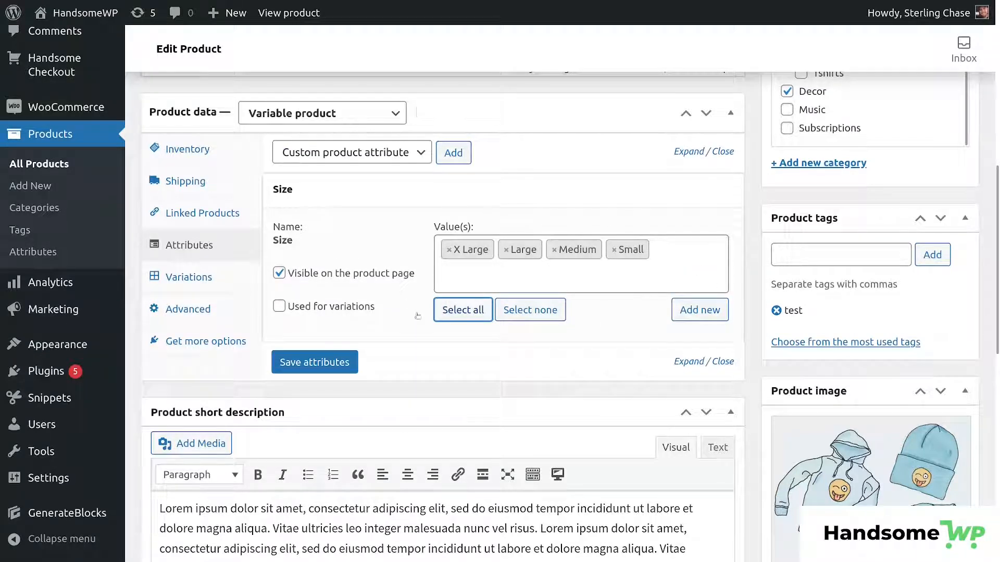
pyautogui.click(450, 250)
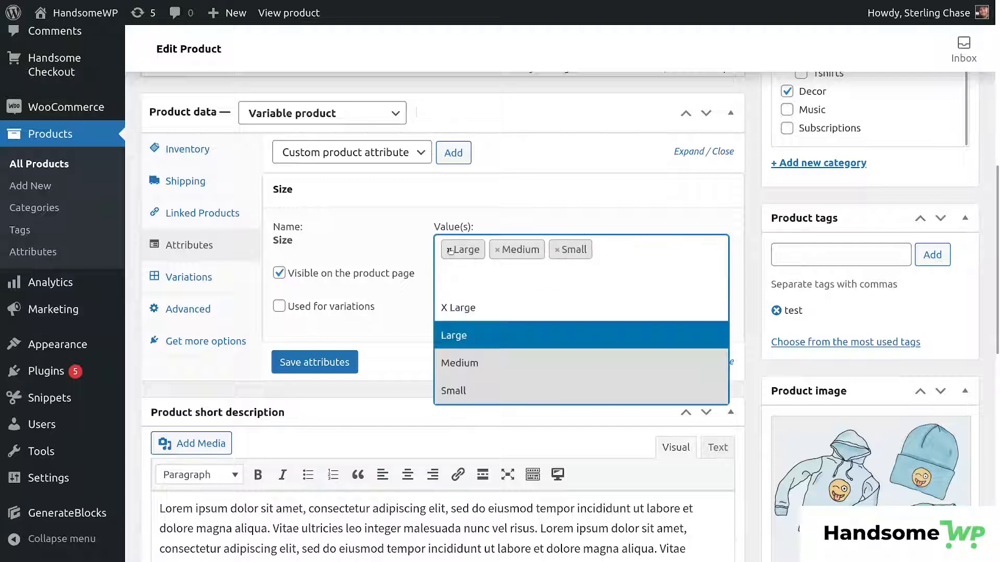
pyautogui.click(557, 251)
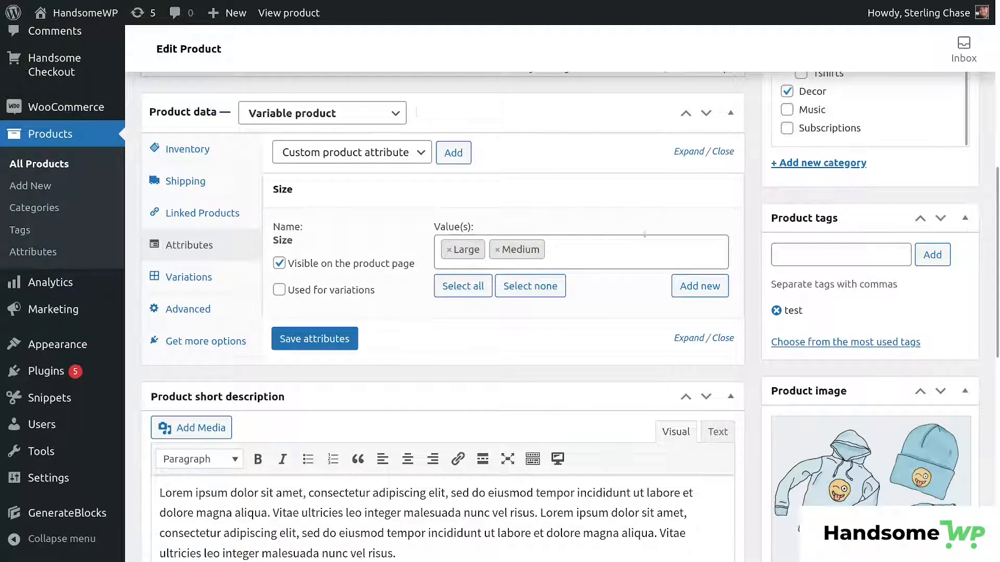
# Step: Add the Color attribute to the product with only the values Blue and Green
pyautogui.click(411, 154)
pyautogui.click(349, 190)
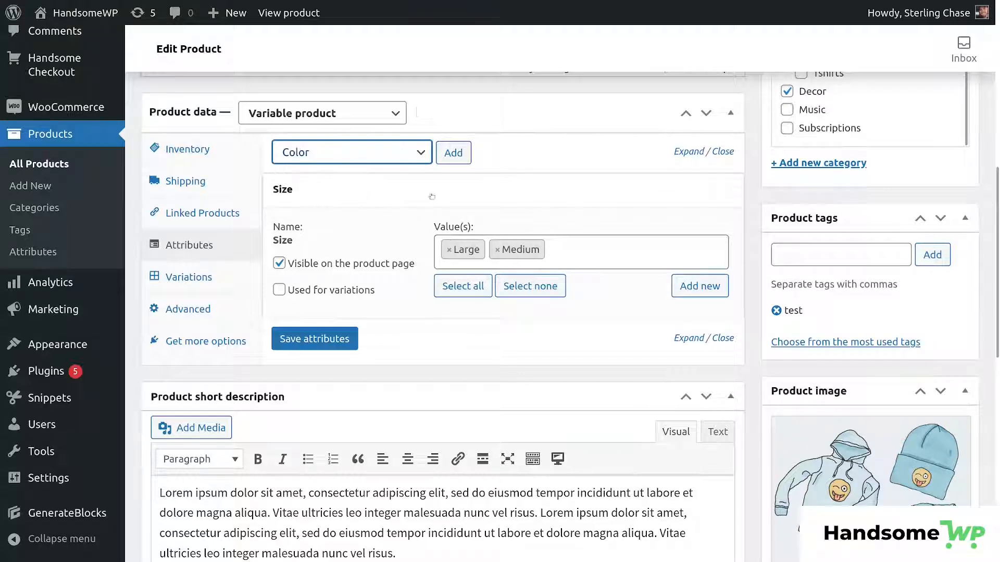
pyautogui.click(452, 153)
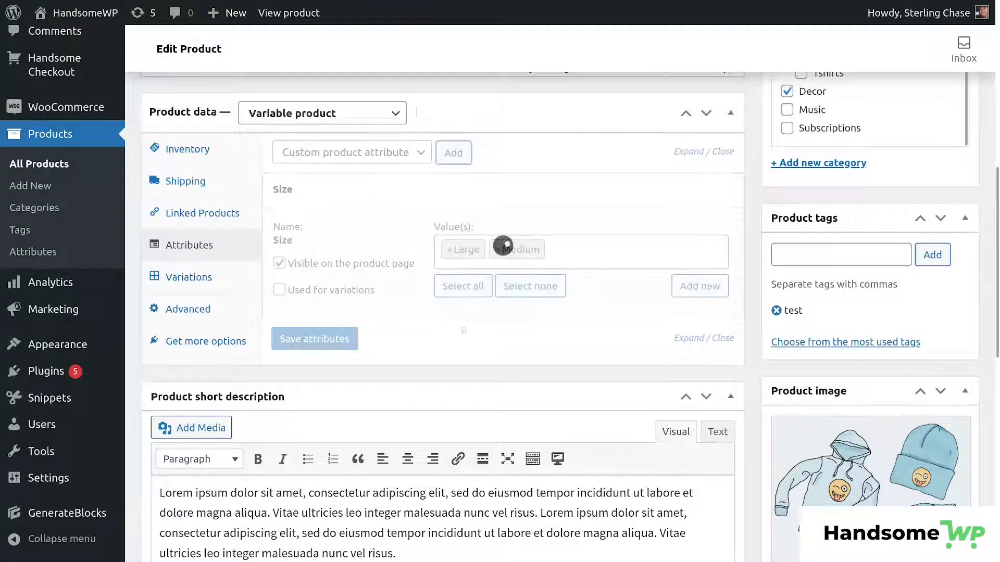
pyautogui.scroll(-3, 458, 338)
pyautogui.click(459, 253)
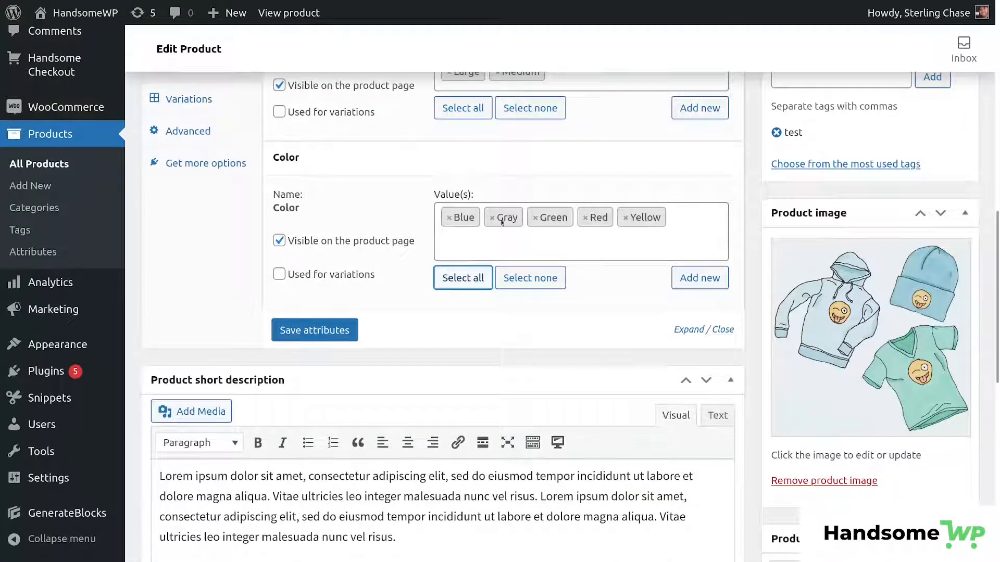
pyautogui.click(492, 219)
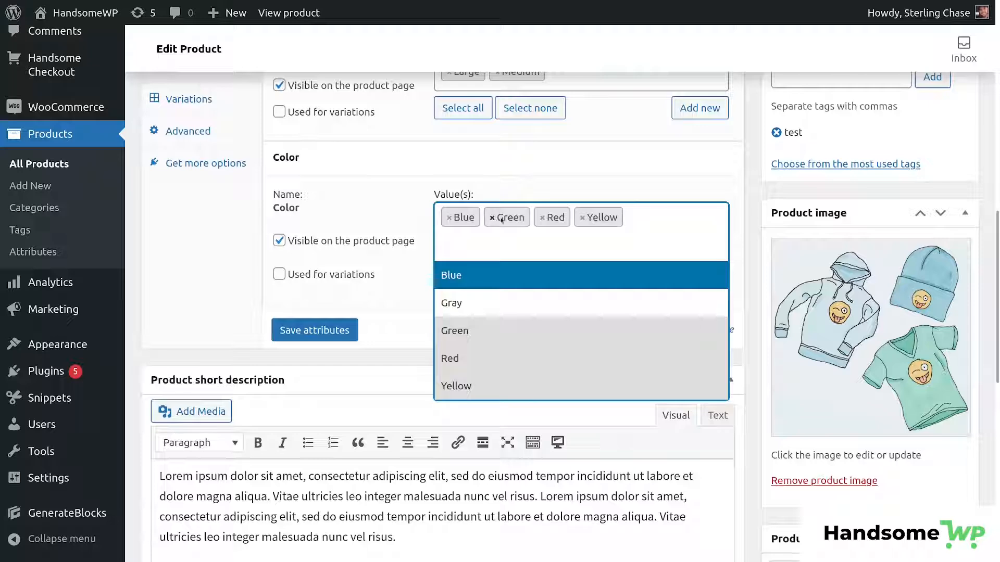
pyautogui.click(540, 218)
pyautogui.click(539, 218)
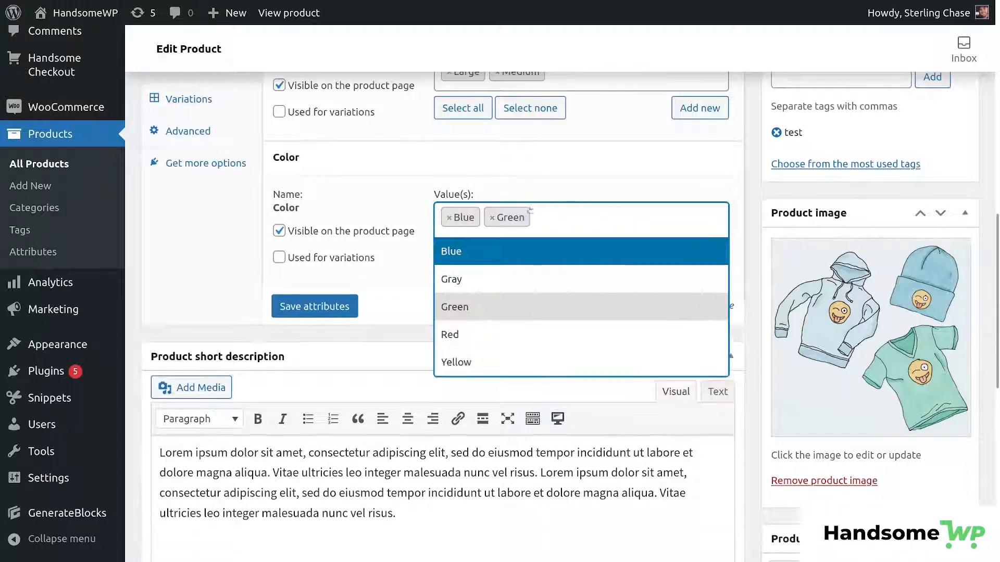
pyautogui.click(386, 183)
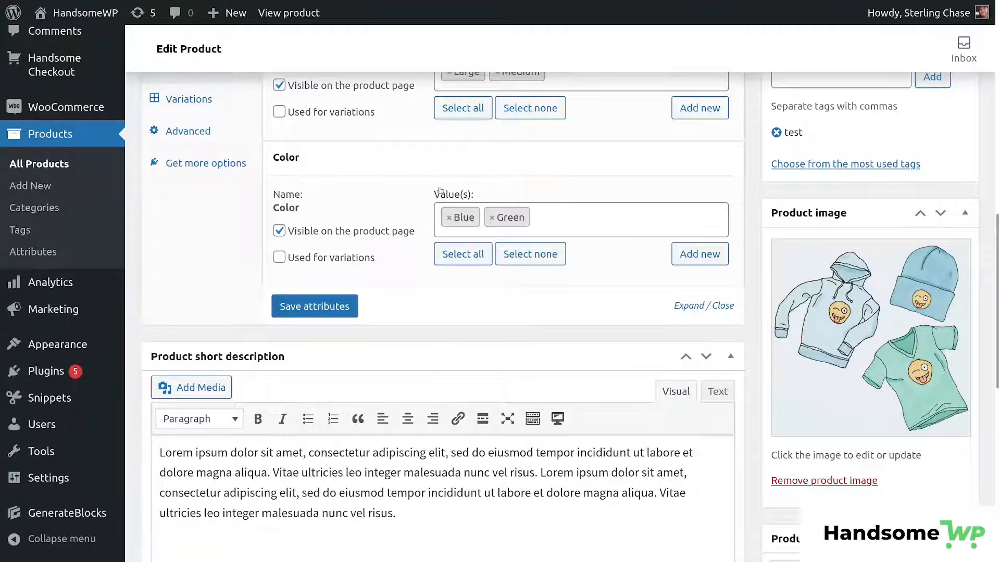
# Step: Enable both the Size and Color attributes for use in variations and save the attributes
pyautogui.scroll(2, 484, 219)
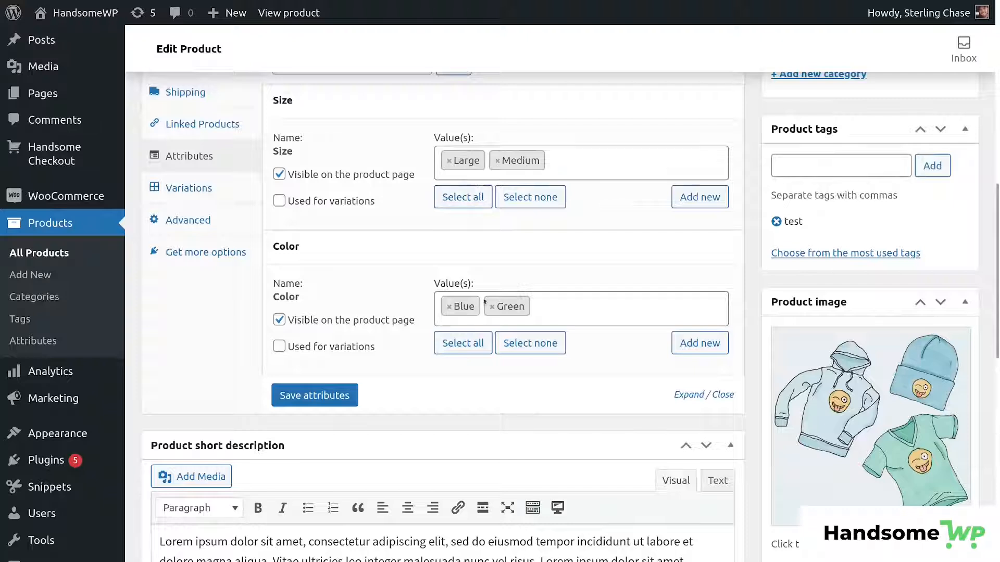
pyautogui.click(279, 202)
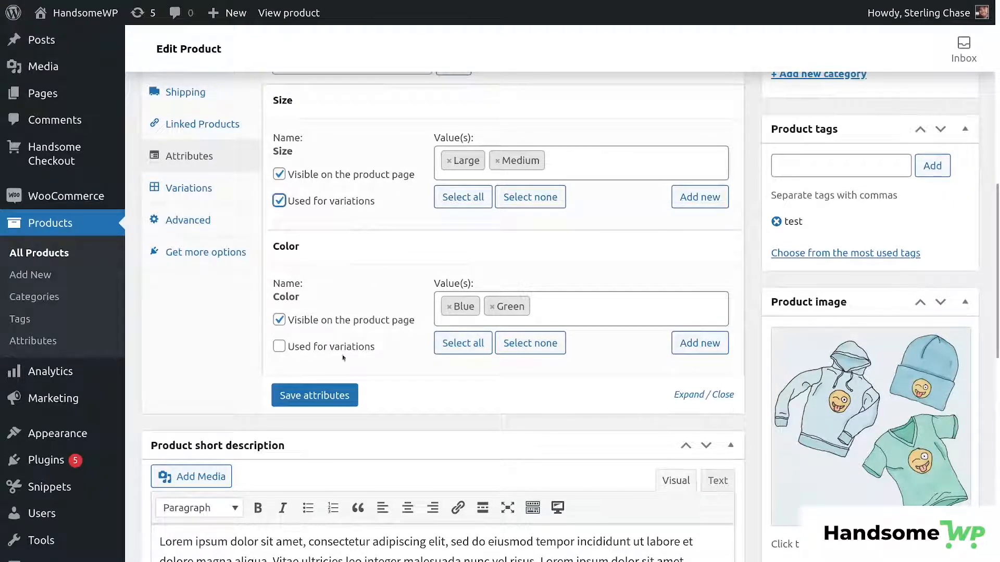
pyautogui.click(280, 346)
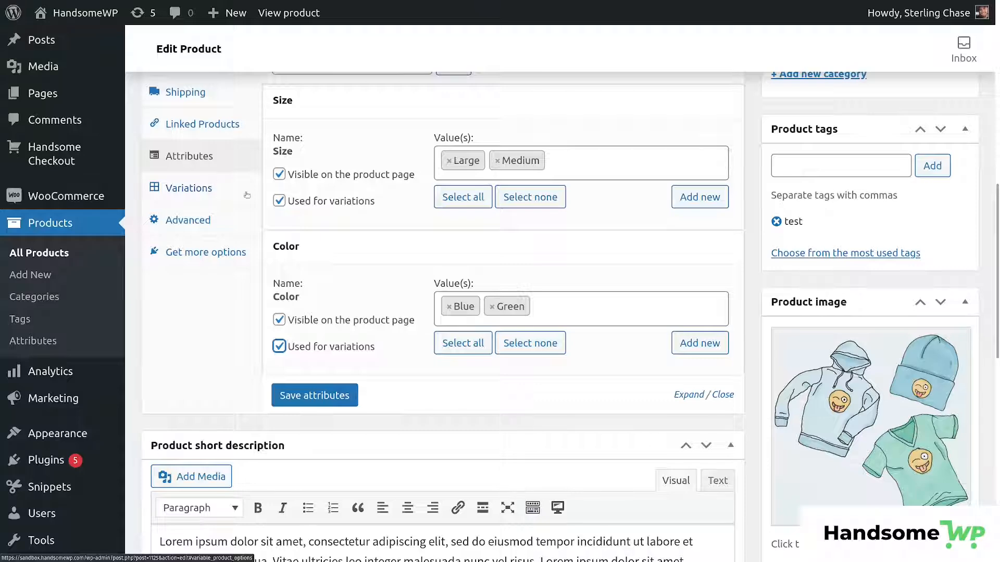
pyautogui.click(326, 394)
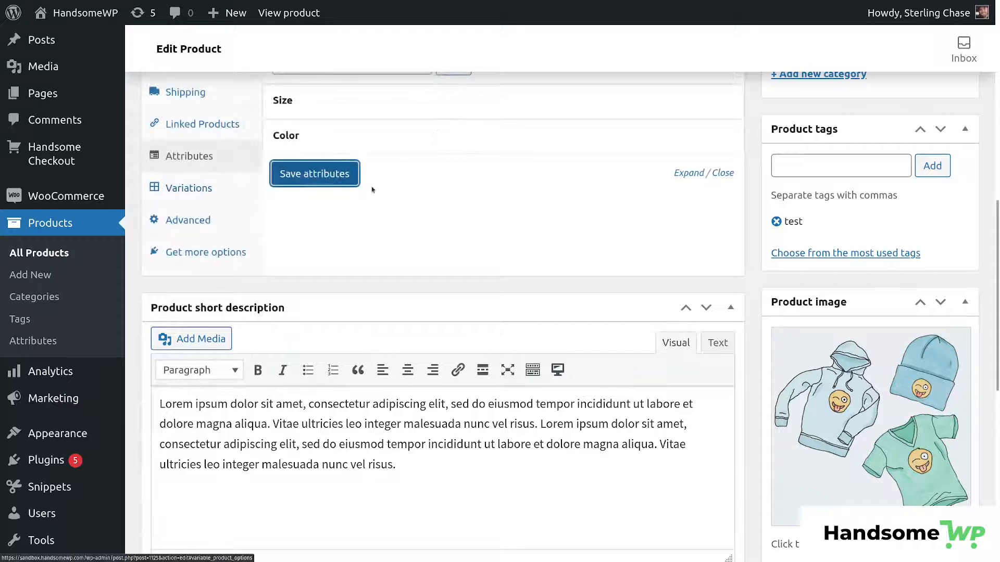
# Step: Create variations of the product from all attributes, confirm the prompts, and review the generated size and color combinations
pyautogui.scroll(3, 370, 188)
pyautogui.click(187, 367)
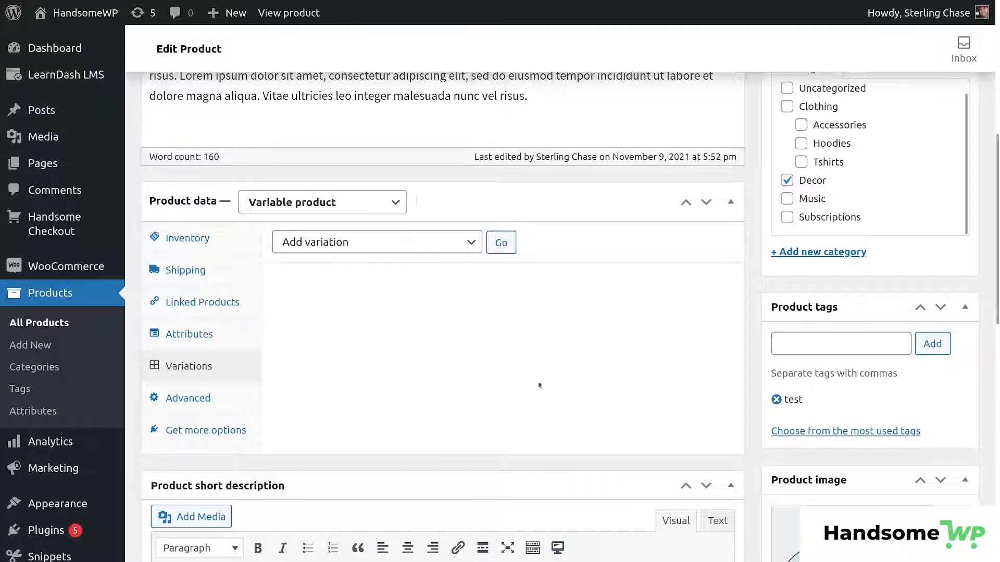
pyautogui.click(296, 243)
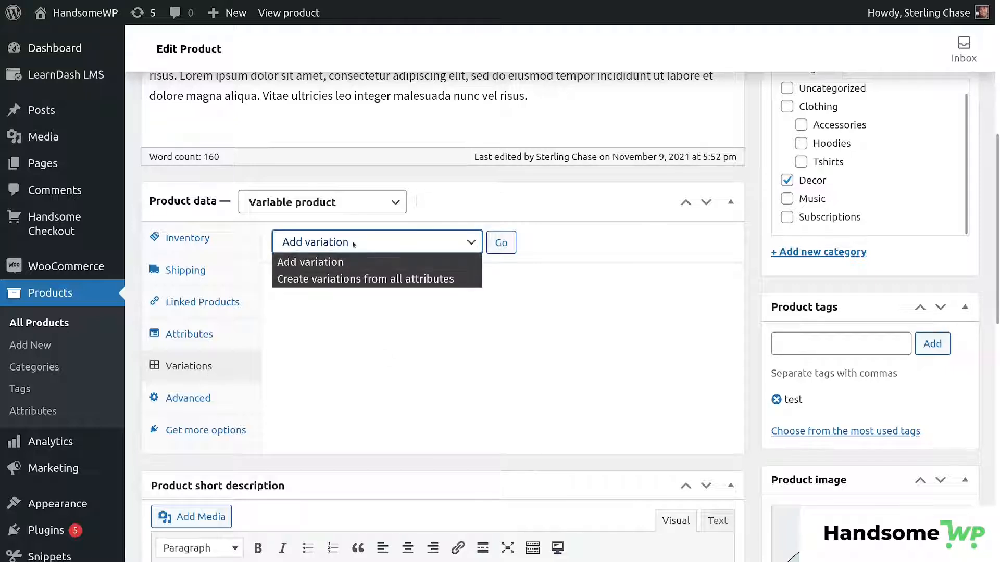
pyautogui.click(309, 280)
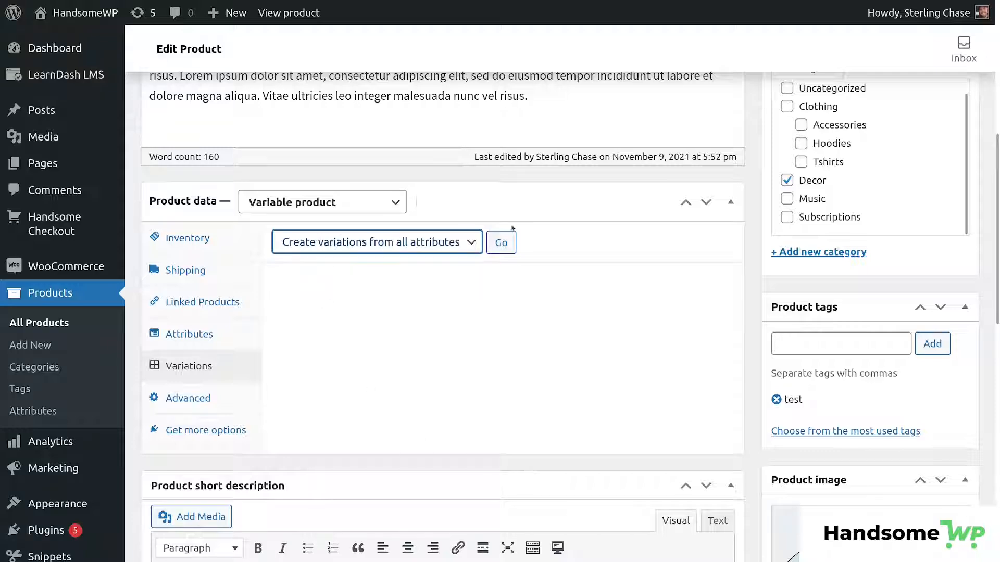
pyautogui.click(501, 242)
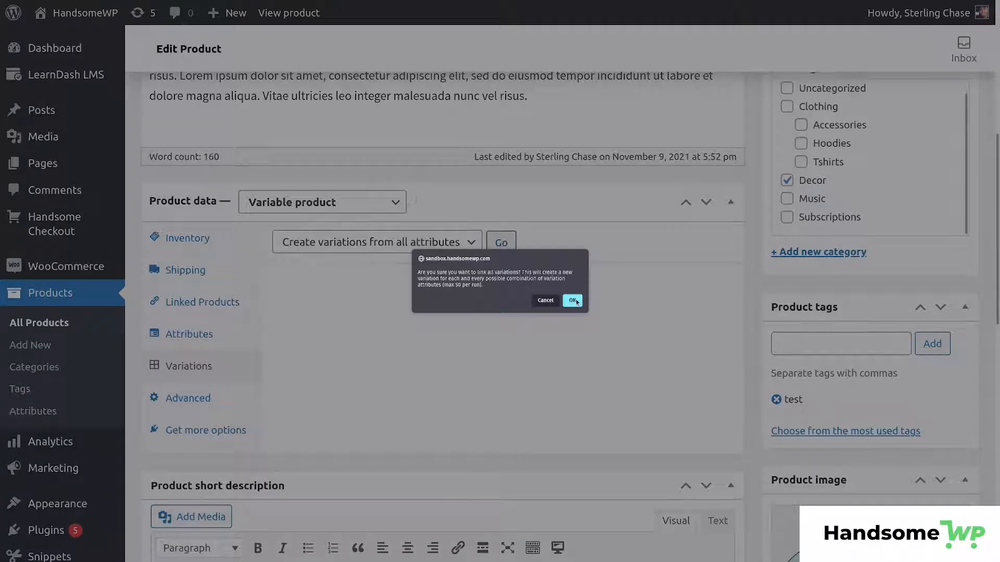
pyautogui.click(575, 301)
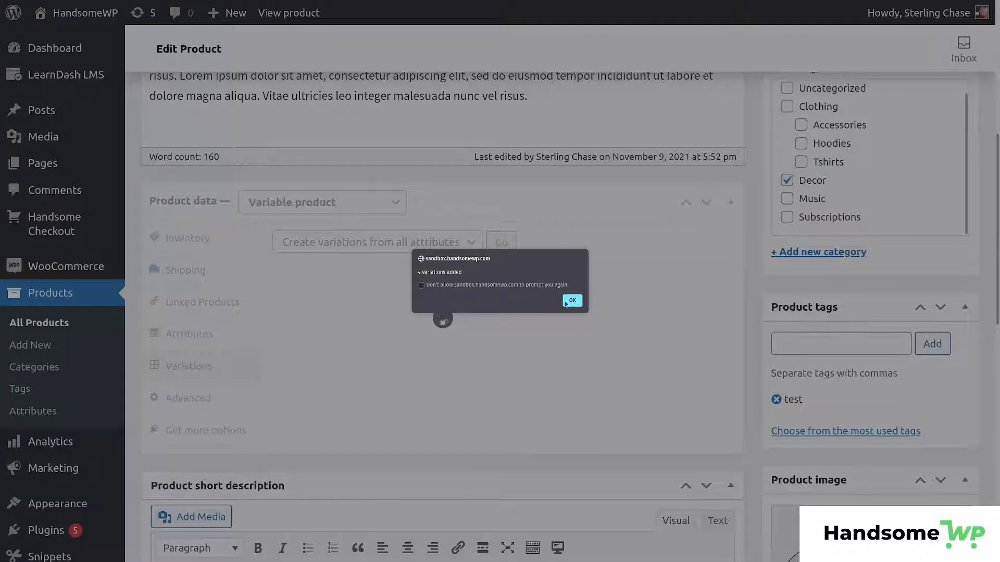
pyautogui.click(571, 301)
pyautogui.scroll(-3, 408, 380)
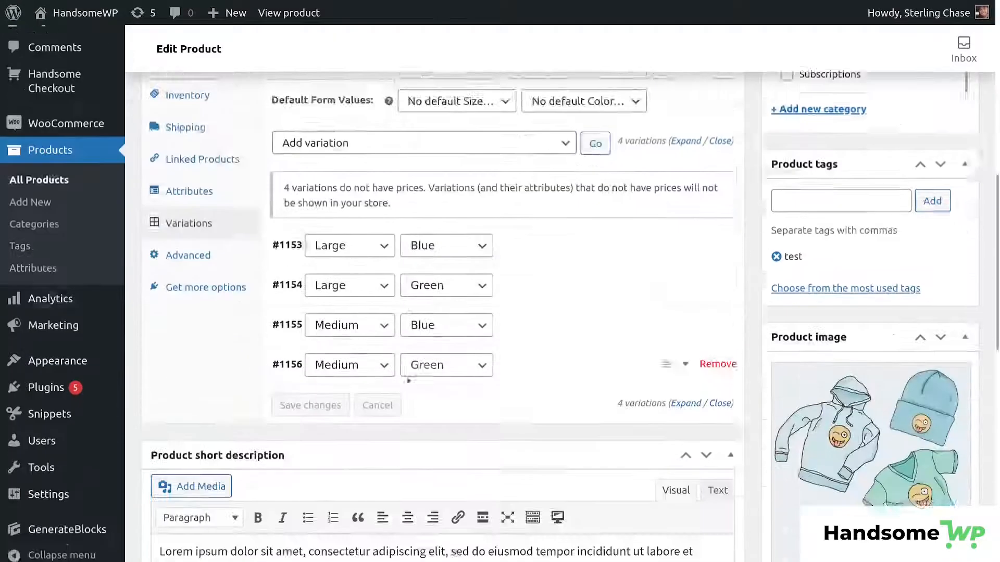
pyautogui.scroll(-1, 408, 380)
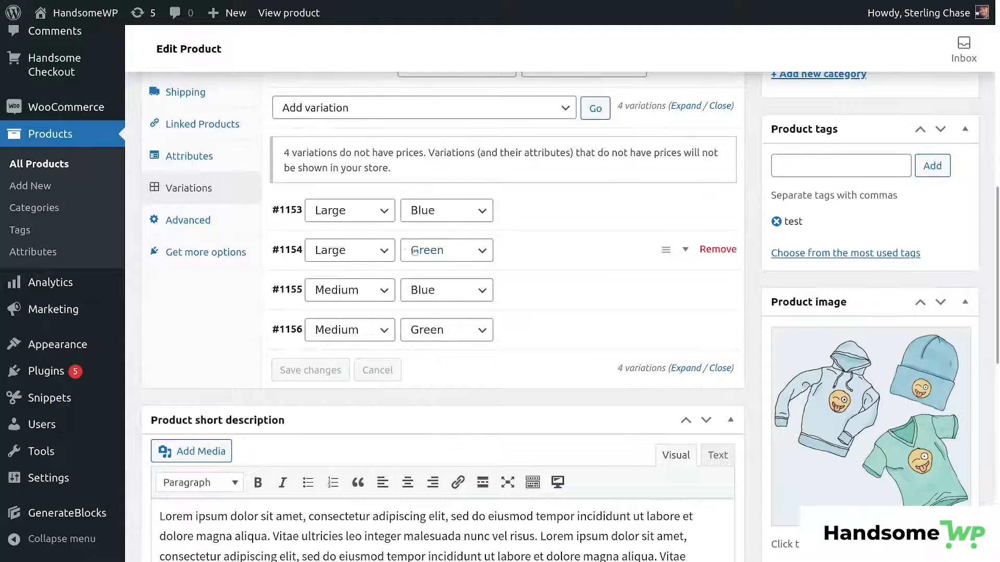
pyautogui.scroll(4, 396, 292)
pyautogui.scroll(-2, 394, 307)
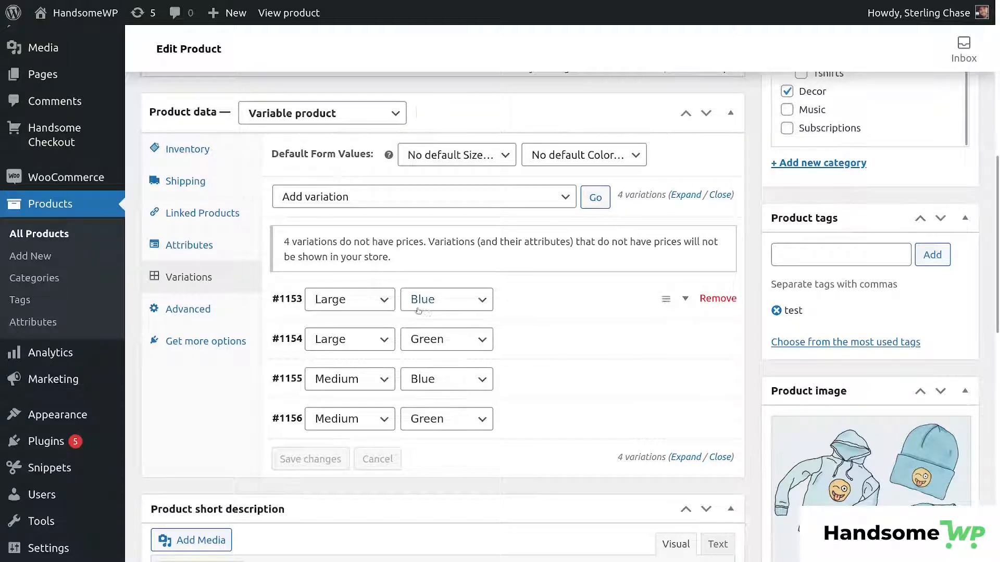
# Step: Open the Large Blue variation's details and set its regular price to 28
pyautogui.click(686, 300)
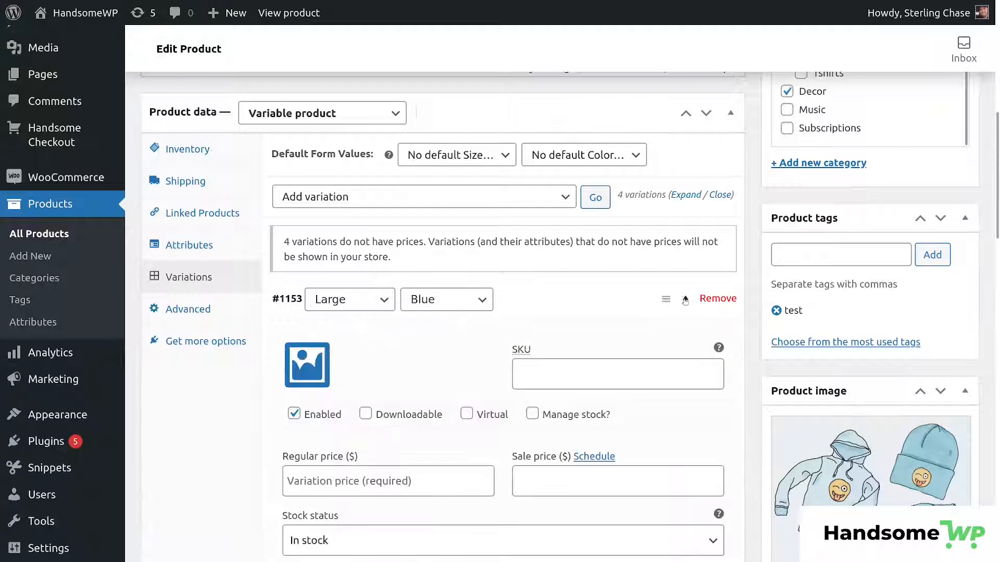
pyautogui.scroll(-3, 371, 393)
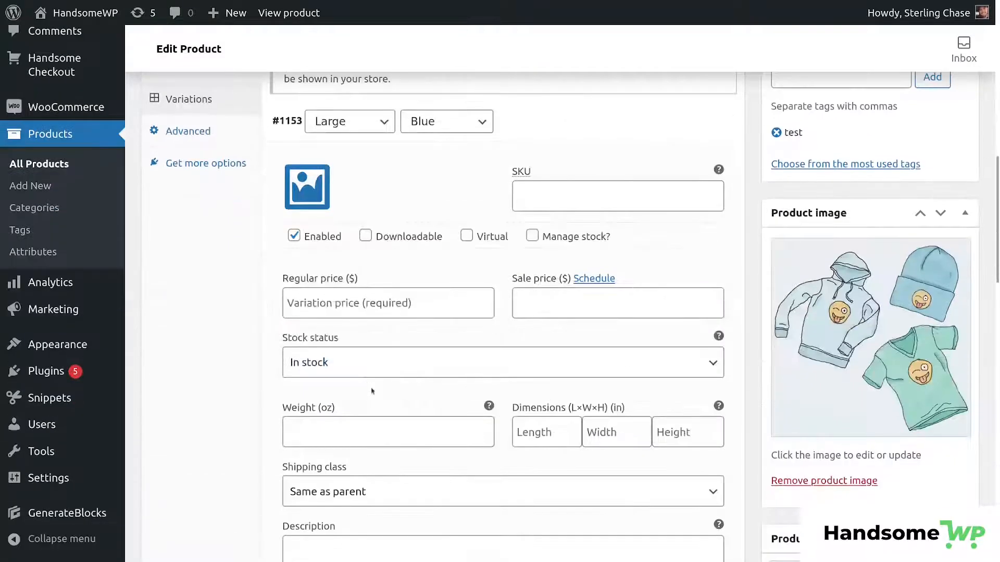
pyautogui.scroll(2, 422, 392)
pyautogui.click(411, 395)
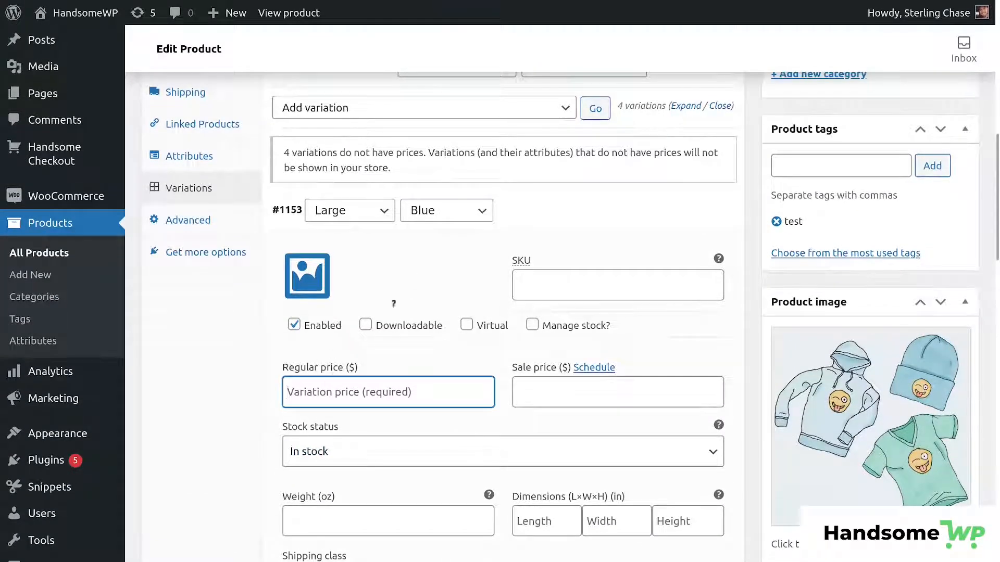
pyautogui.write('28')
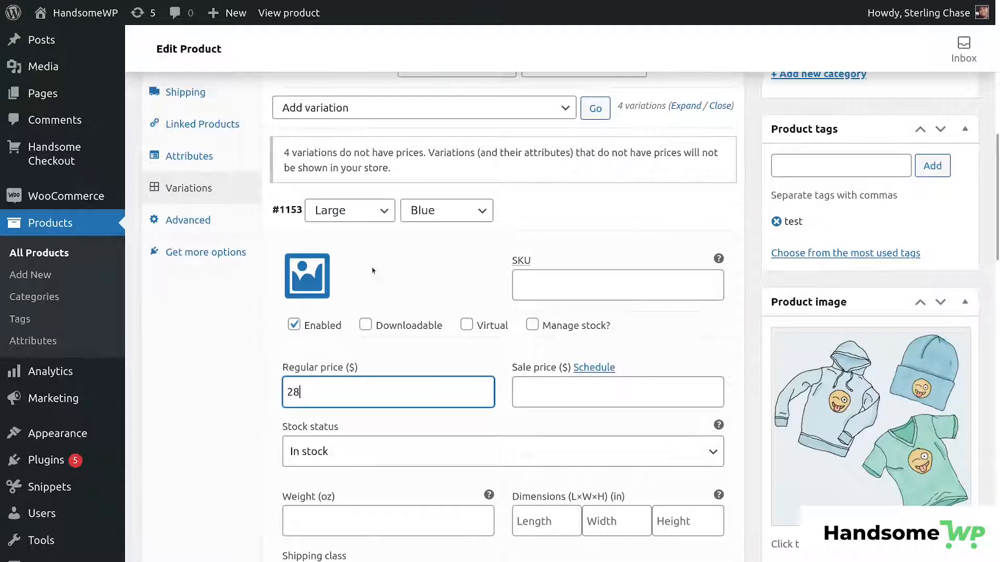
# Step: Assign hoodie-blue-1.jpg from the media library as the Large Blue variation's image
pyautogui.click(301, 267)
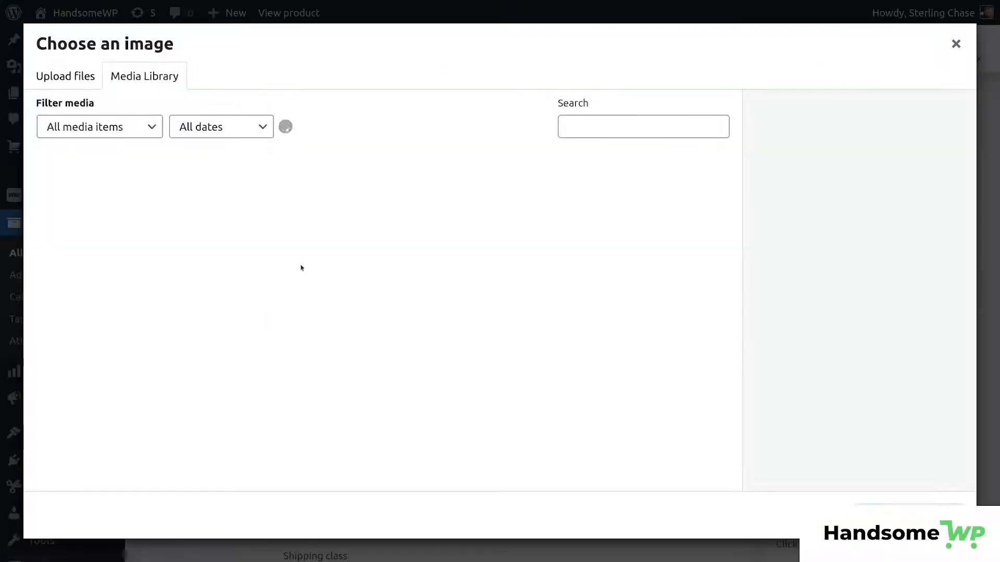
pyautogui.scroll(-2, 412, 318)
pyautogui.scroll(-10, 412, 319)
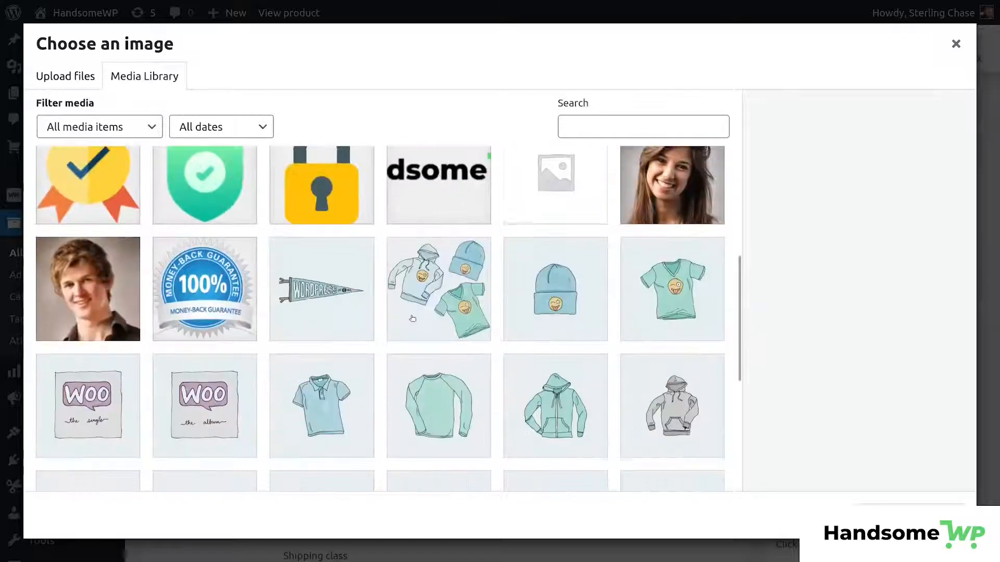
pyautogui.click(205, 374)
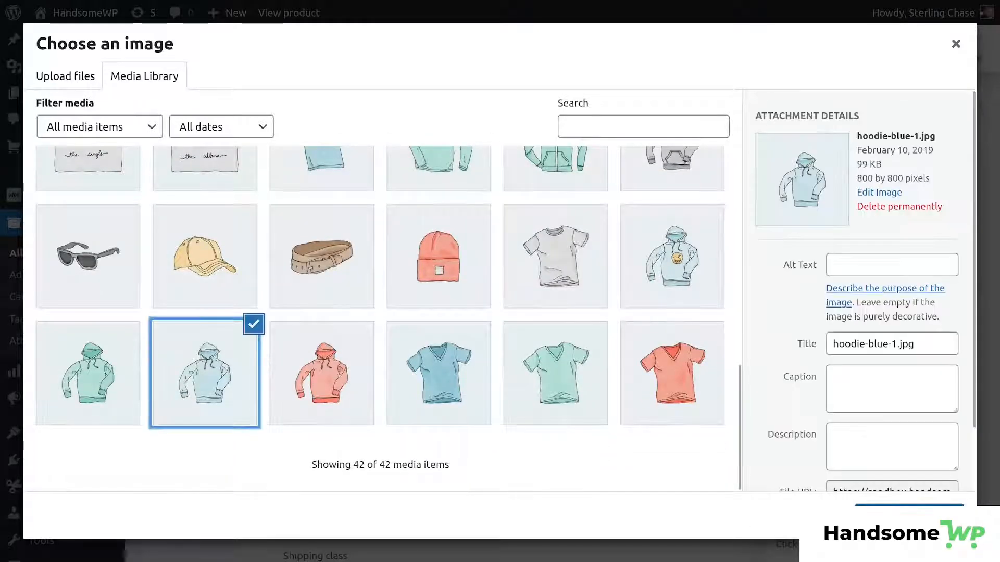
pyautogui.click(909, 516)
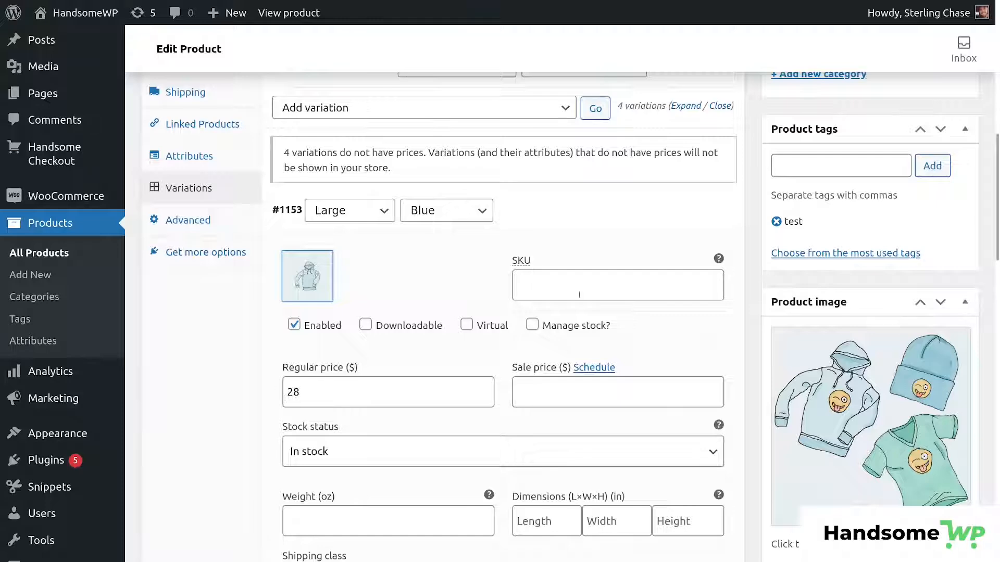
# Step: Examine the Large Blue variation's SKU, stock management, weight, dimensions, shipping class and description options
pyautogui.click(547, 285)
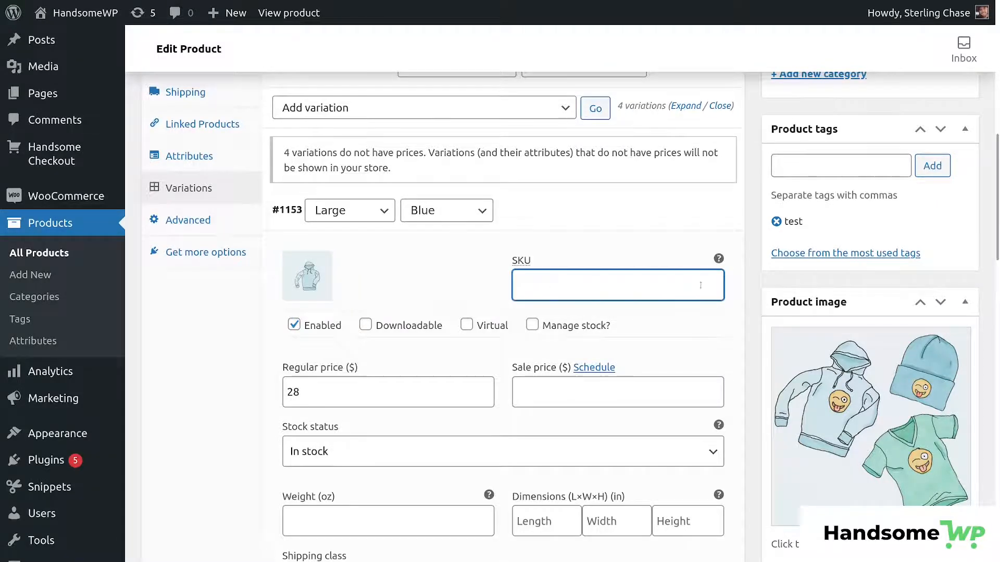
pyautogui.scroll(-5, 515, 307)
pyautogui.scroll(3, 516, 299)
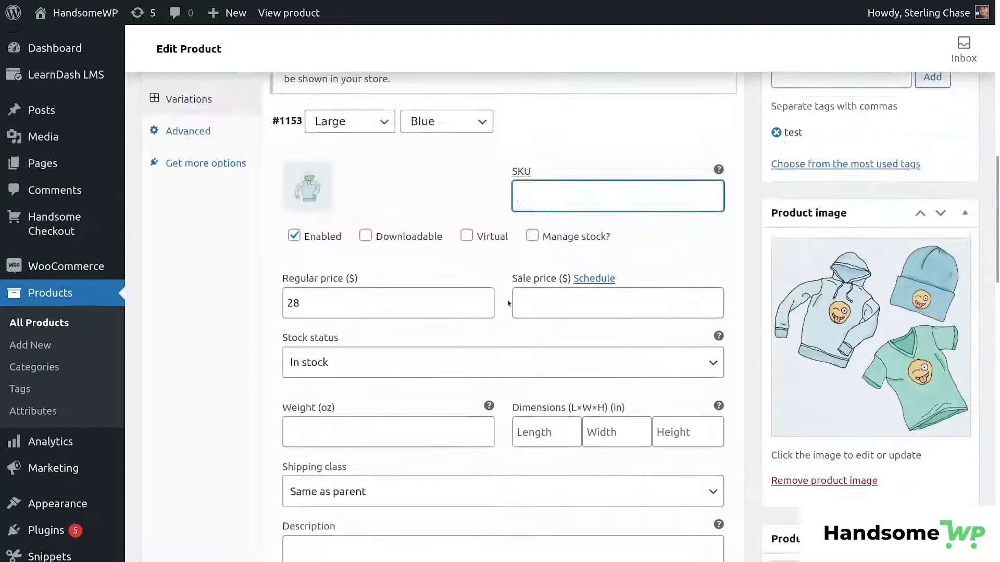
pyautogui.click(531, 236)
pyautogui.click(532, 236)
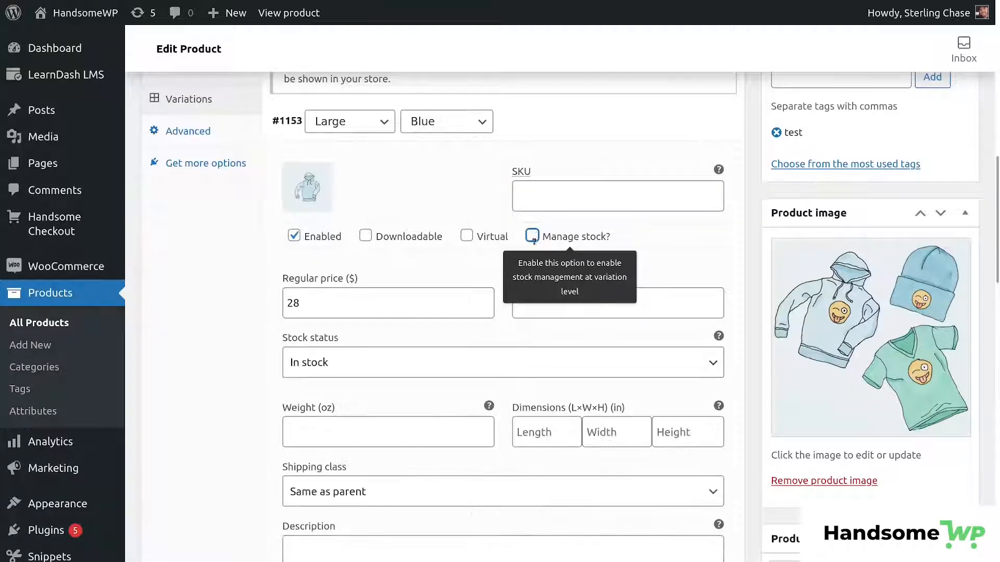
pyautogui.click(333, 443)
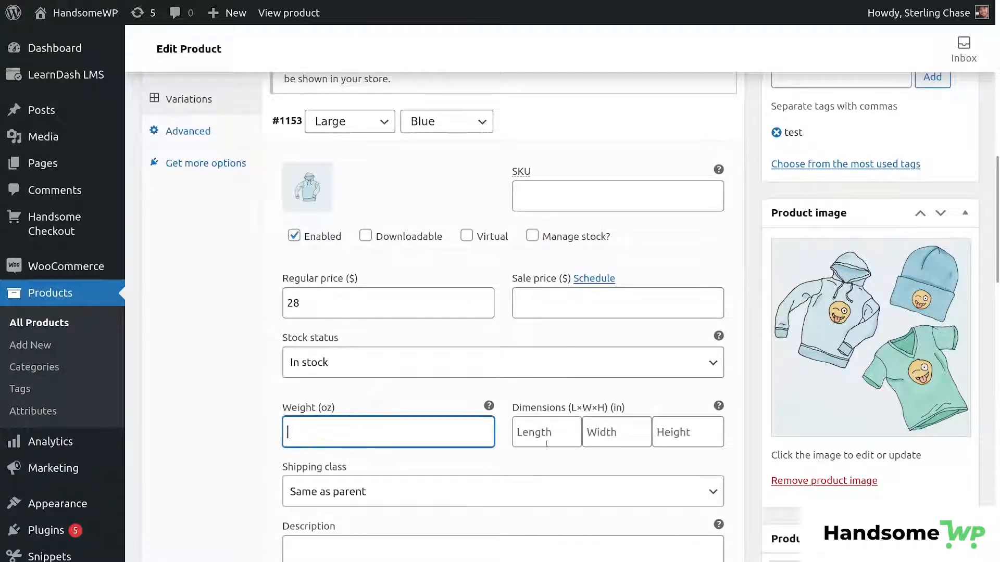
pyautogui.press('Tab')
pyautogui.press('Tab')
pyautogui.press('Tab')
pyautogui.click(377, 432)
pyautogui.scroll(-7, 381, 432)
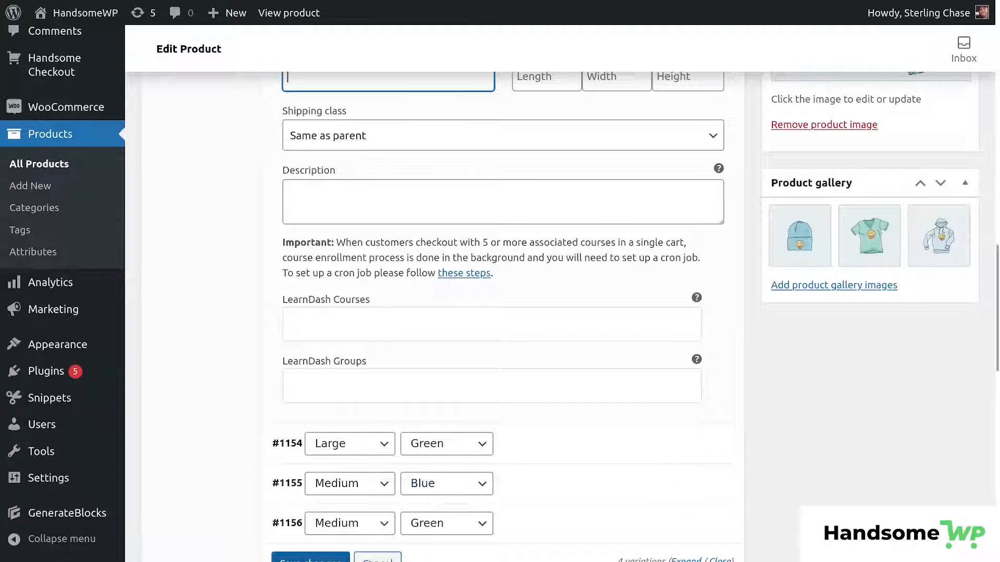
pyautogui.scroll(7, 471, 450)
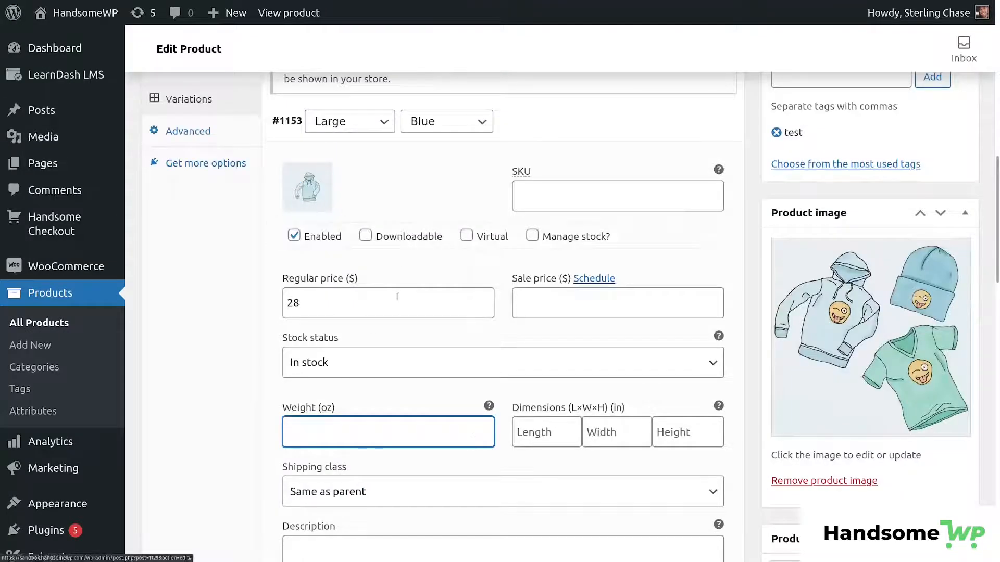
# Step: Give the Large Green variation the plain green hoodie image and a regular price of 28
pyautogui.scroll(-7, 458, 408)
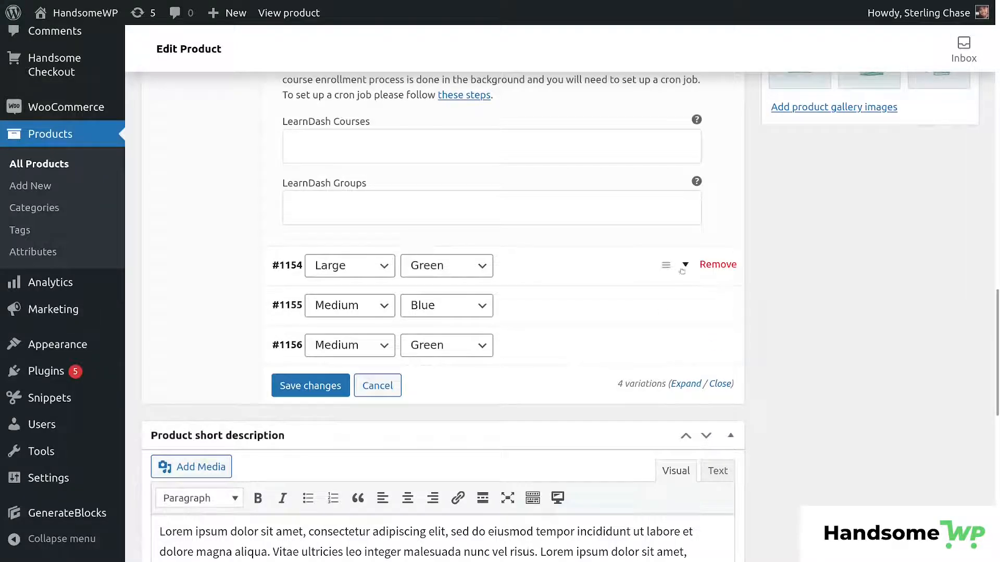
pyautogui.click(686, 267)
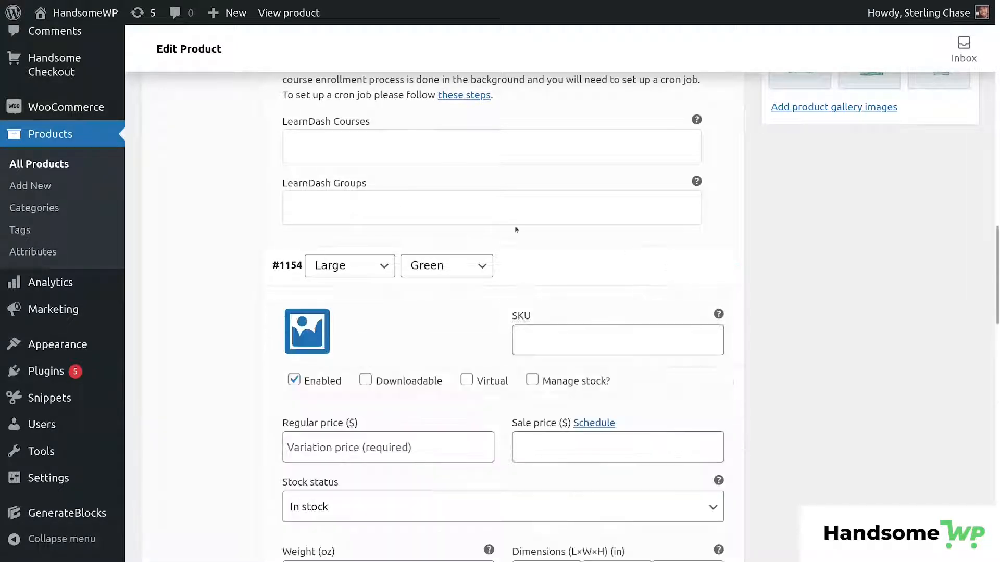
pyautogui.click(306, 335)
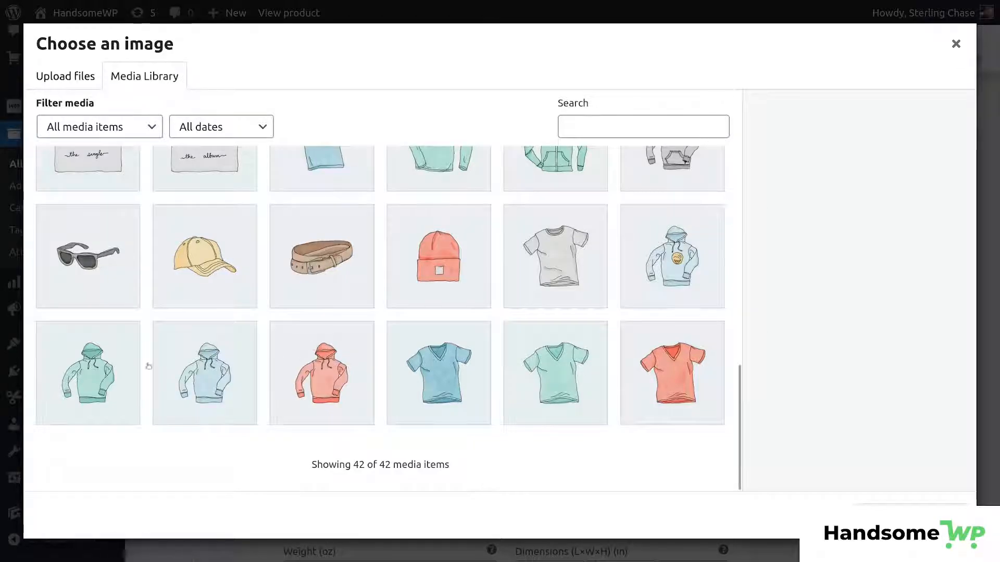
pyautogui.click(79, 363)
pyautogui.click(912, 514)
pyautogui.scroll(-3, 364, 292)
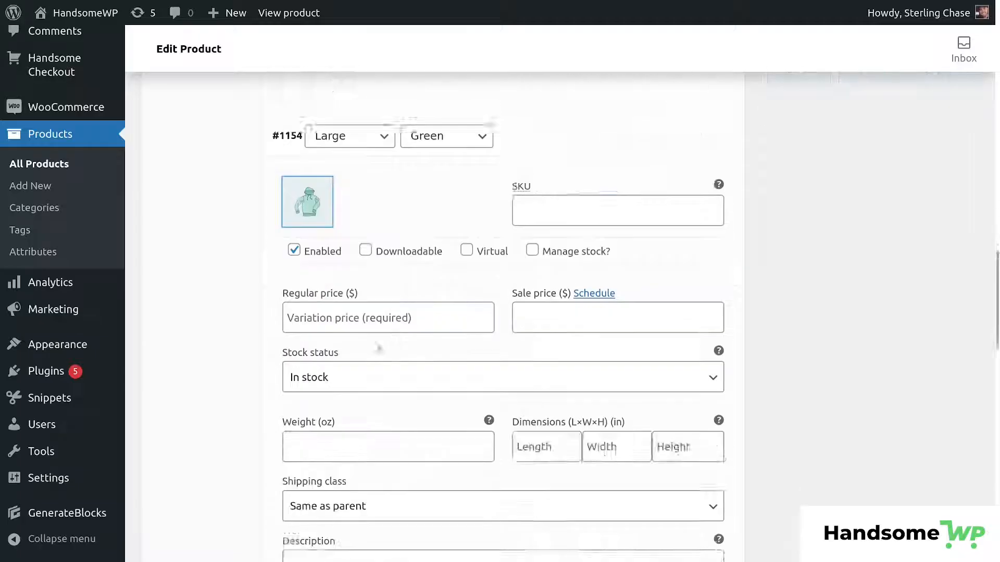
pyautogui.click(372, 272)
pyautogui.write('25')
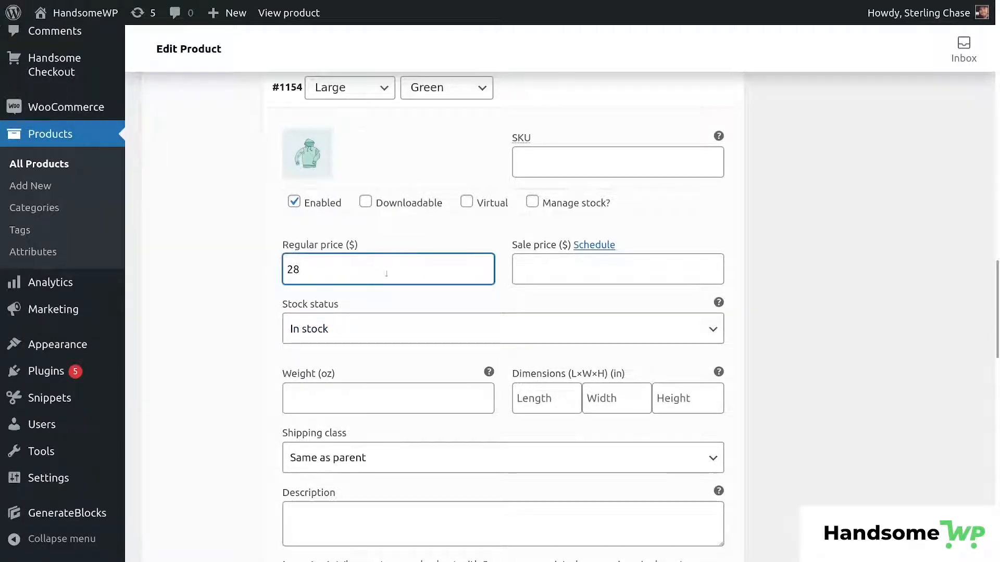
# Step: Give the Medium Blue variation the image hoodie-blue-1.jpg and a regular price of 24
pyautogui.scroll(-5, 620, 442)
pyautogui.scroll(-5, 689, 397)
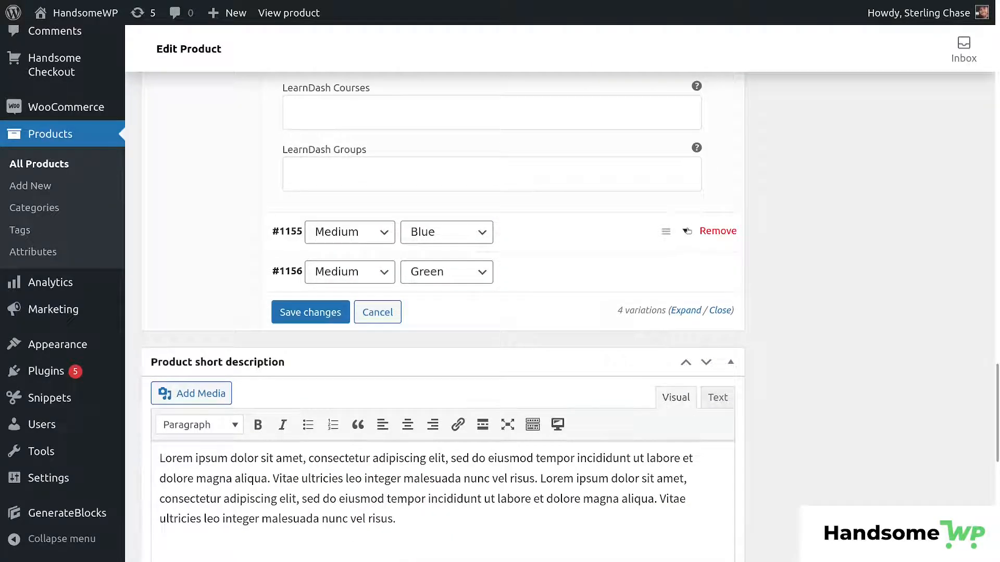
pyautogui.click(685, 230)
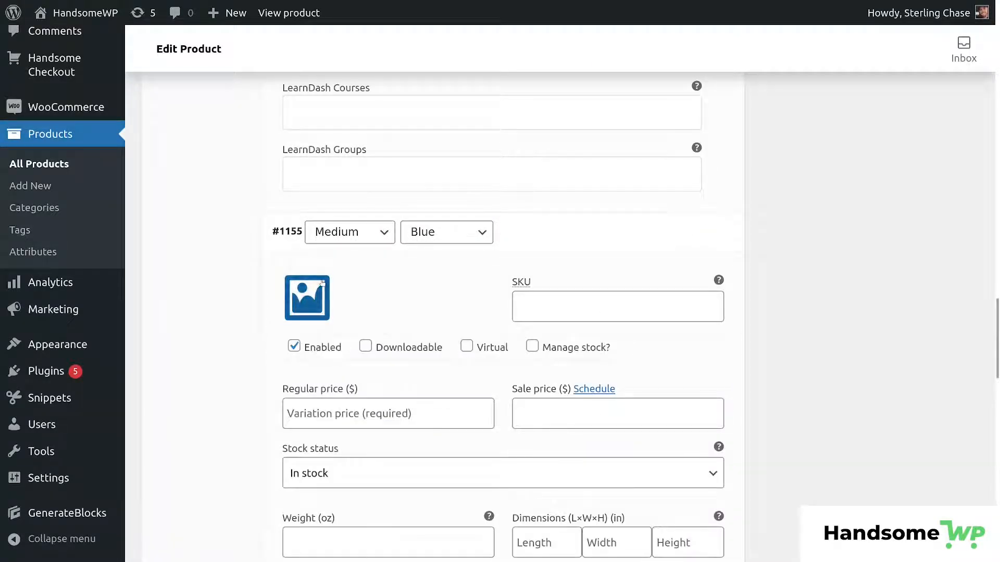
pyautogui.click(323, 282)
pyautogui.click(216, 371)
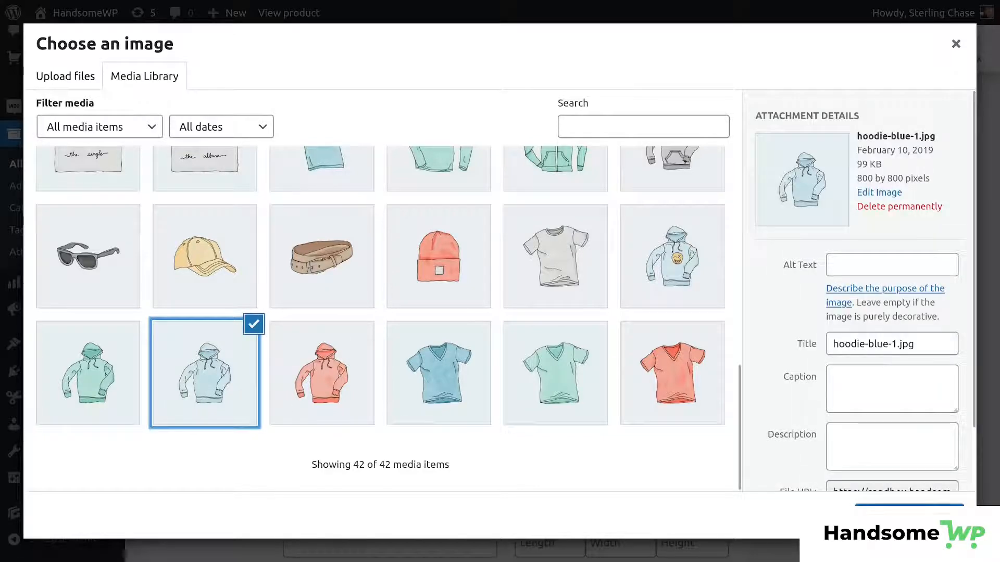
pyautogui.click(909, 515)
pyautogui.click(356, 418)
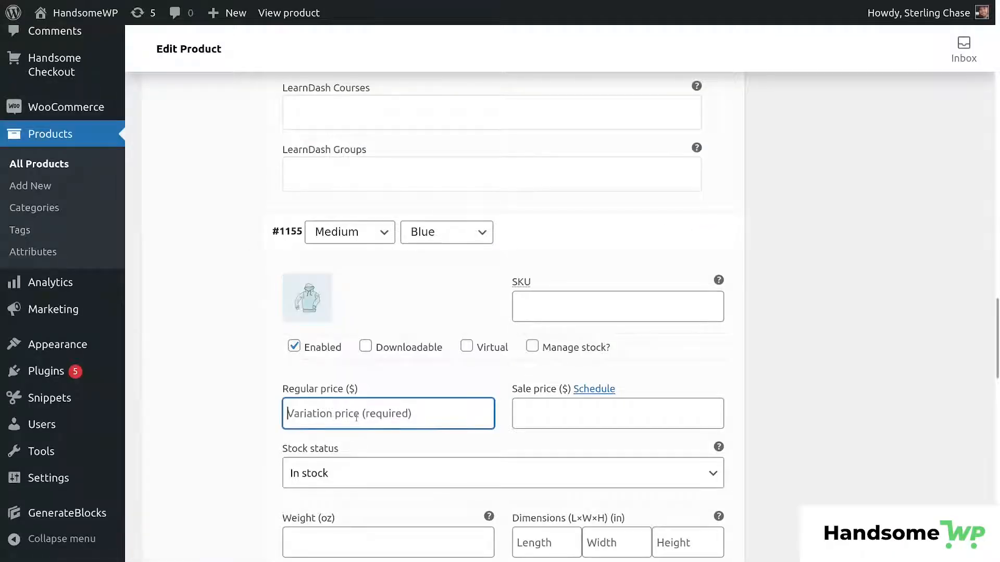
pyautogui.write('24')
# Step: Give the Medium Green variation the plain green hoodie image and a regular price of 24
pyautogui.scroll(-9, 432, 442)
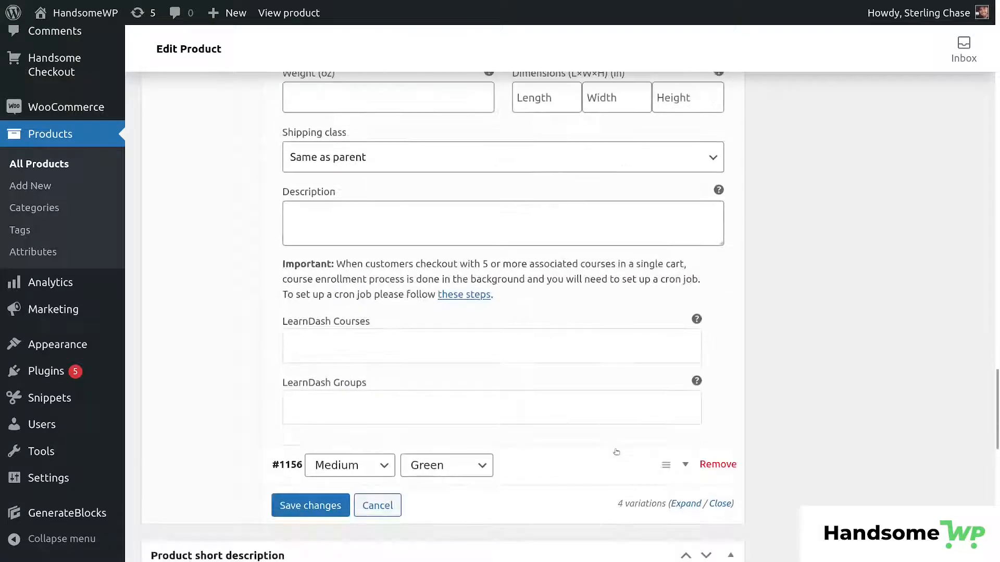
pyautogui.click(685, 465)
pyautogui.scroll(-5, 551, 374)
pyautogui.click(307, 263)
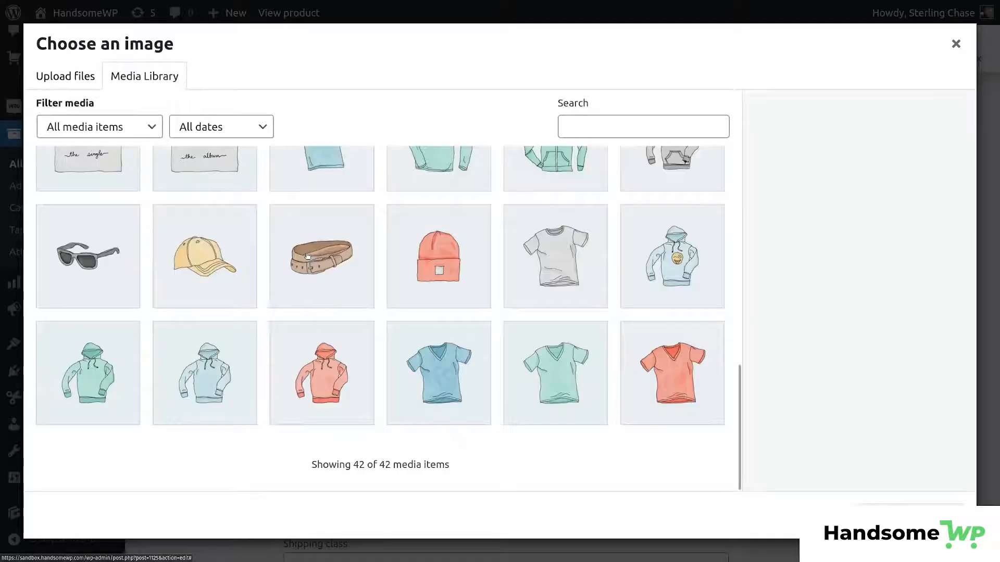
pyautogui.click(123, 362)
pyautogui.click(920, 515)
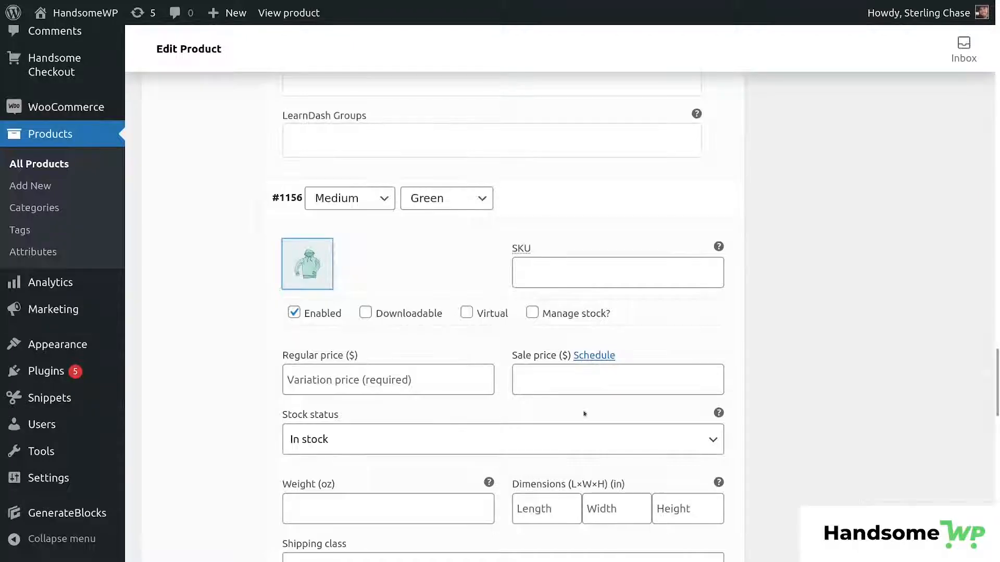
pyautogui.scroll(-3, 394, 342)
pyautogui.click(357, 206)
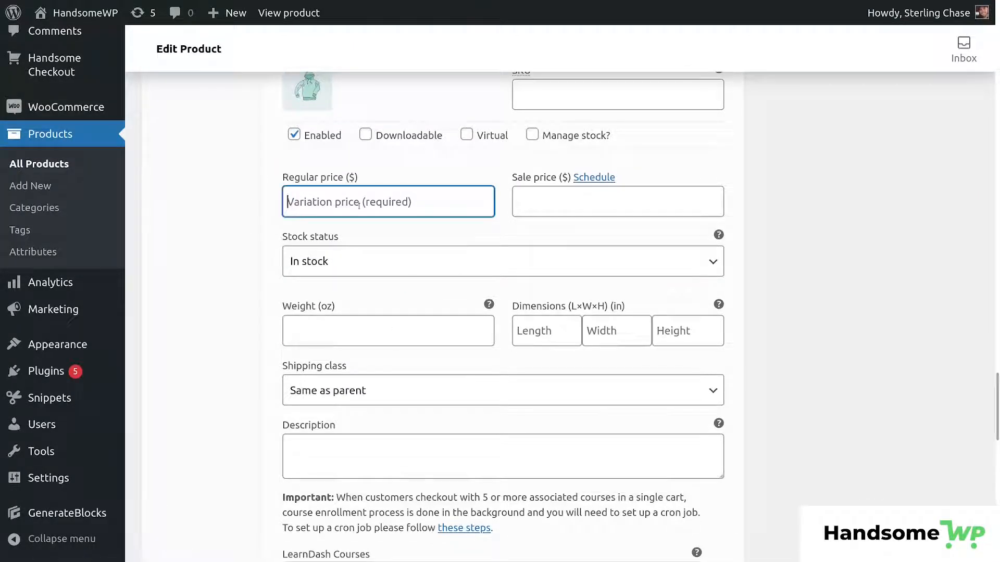
pyautogui.write('24')
# Step: Save the variation changes and update the product
pyautogui.scroll(-5, 547, 328)
pyautogui.click(310, 432)
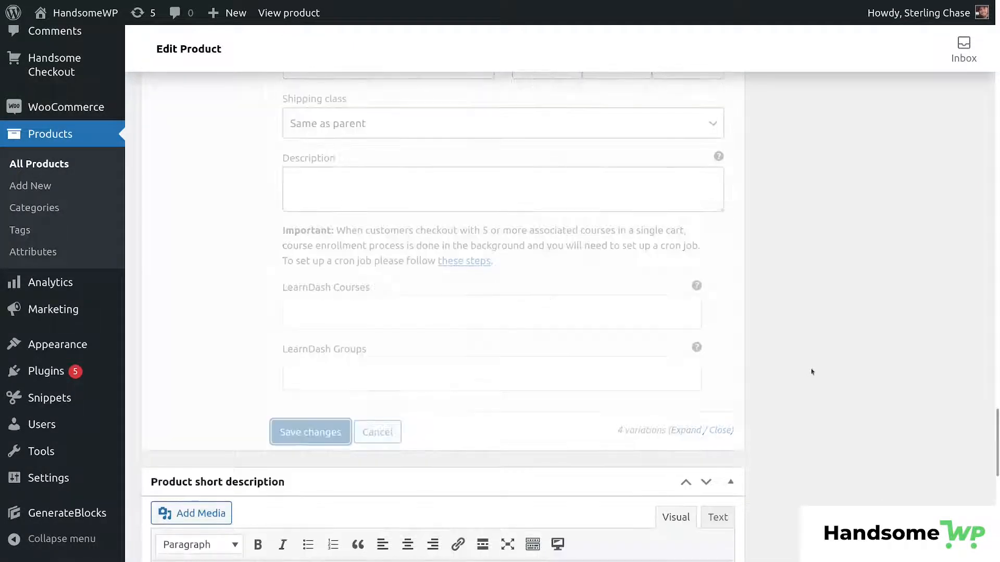
pyautogui.scroll(15, 819, 354)
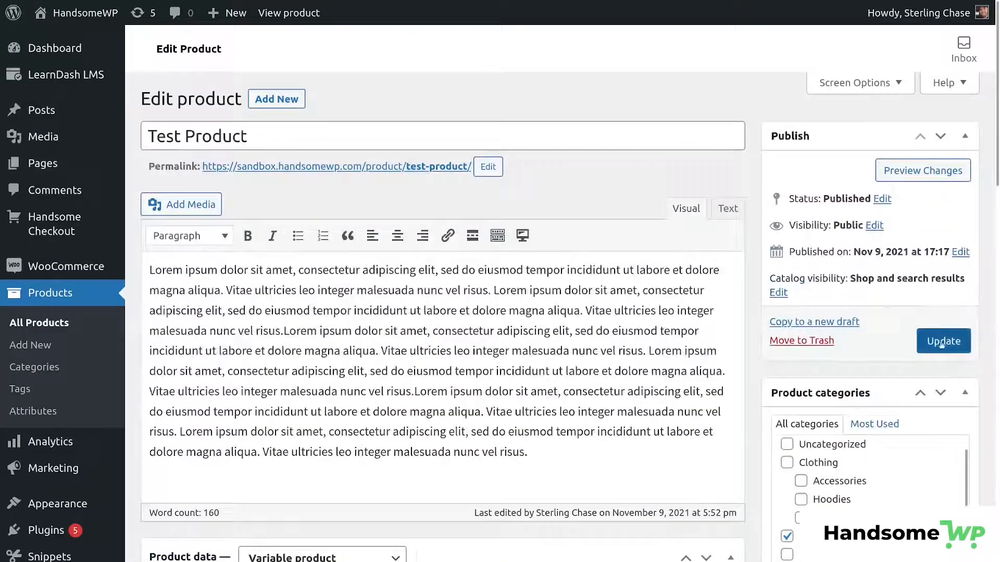
pyautogui.click(942, 344)
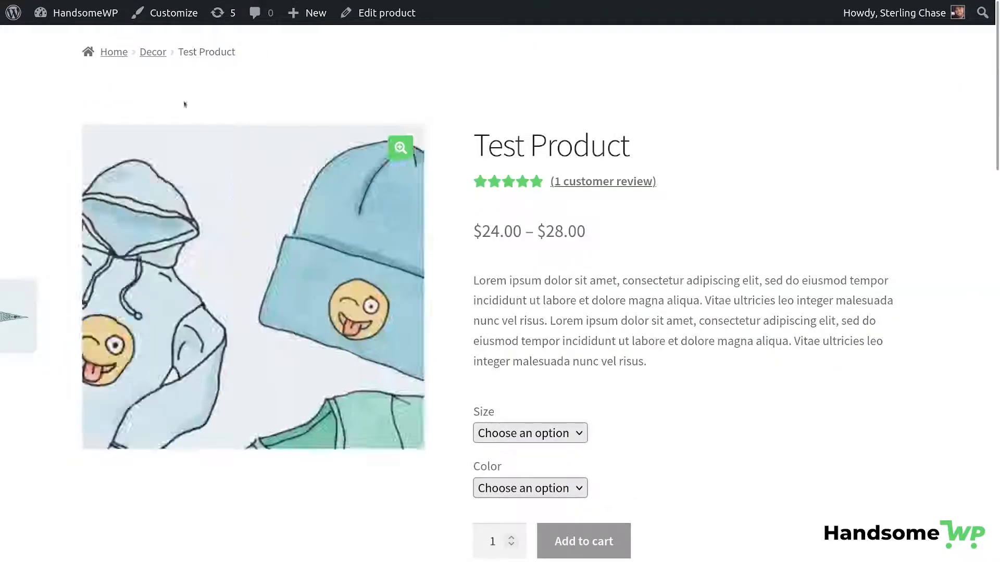
# Step: Reload the Test Product store page and examine its price range and the Size and Color choices
pyautogui.moveTo(40, 1)
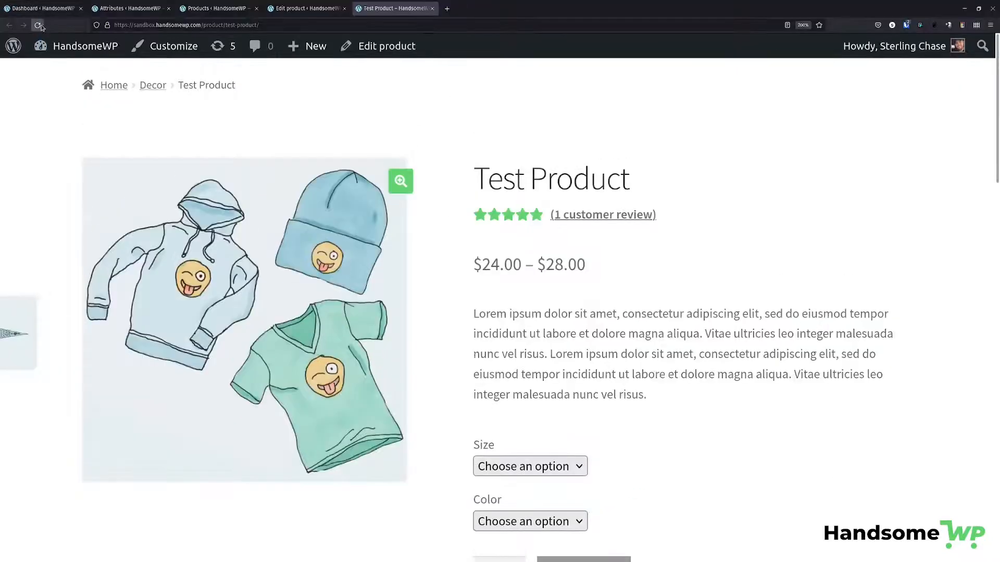
pyautogui.click(41, 26)
pyautogui.scroll(-1, 583, 308)
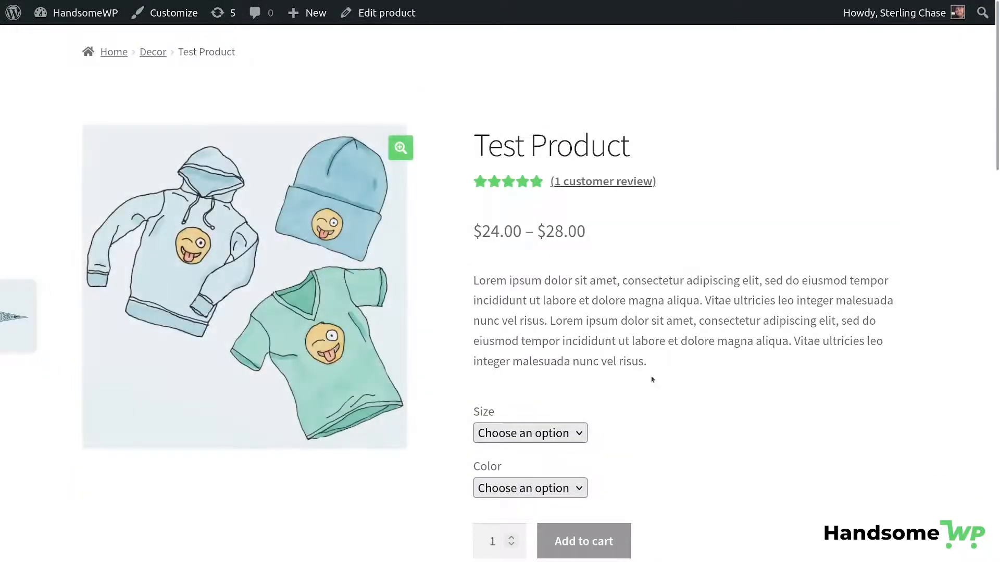
pyautogui.scroll(-3, 625, 339)
pyautogui.moveTo(474, 233); pyautogui.dragTo(488, 234)
pyautogui.moveTo(478, 286); pyautogui.dragTo(542, 284)
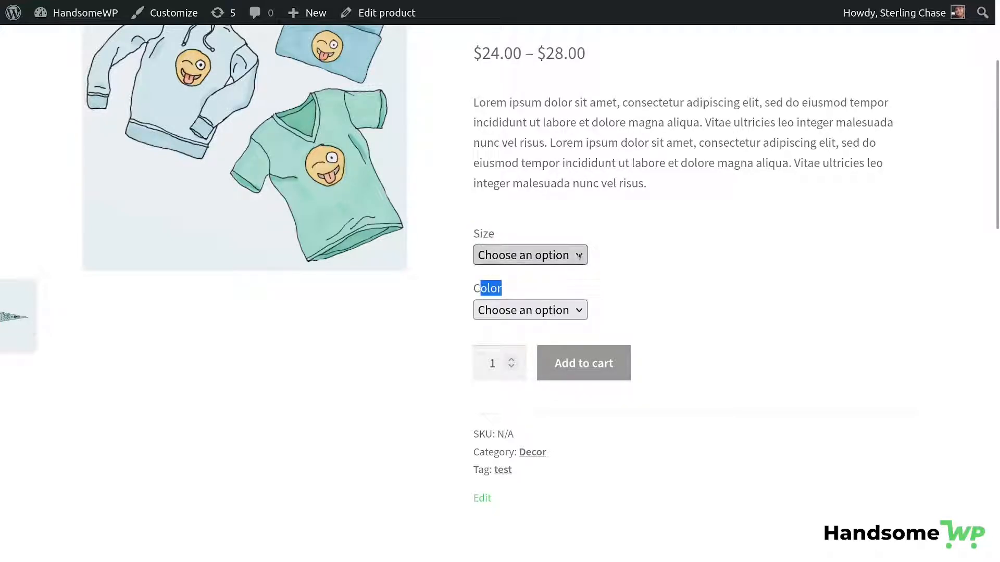
# Step: Choose size Large and color Blue on the product page and check the variation's image and price
pyautogui.click(539, 256)
pyautogui.click(513, 294)
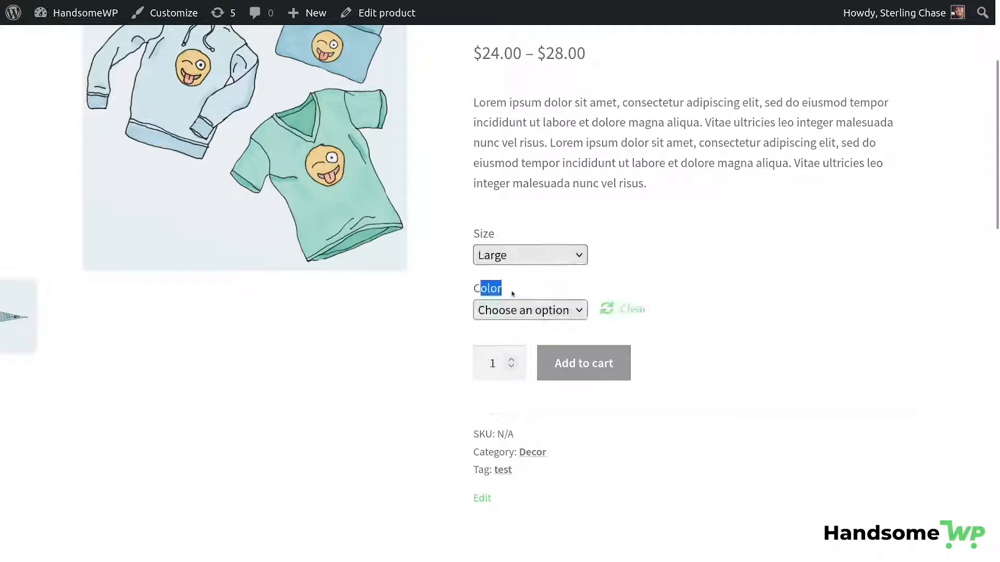
pyautogui.click(533, 310)
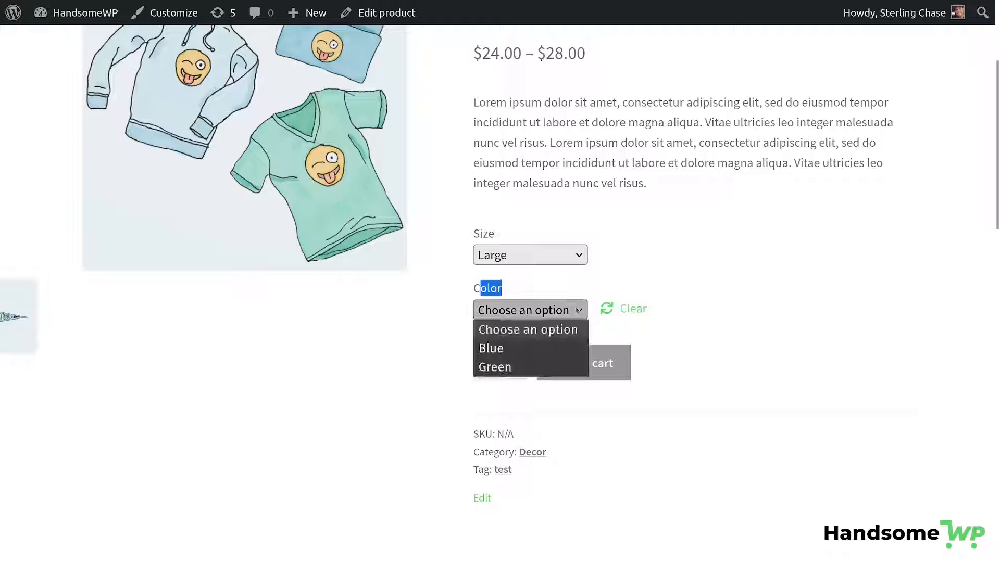
pyautogui.click(535, 348)
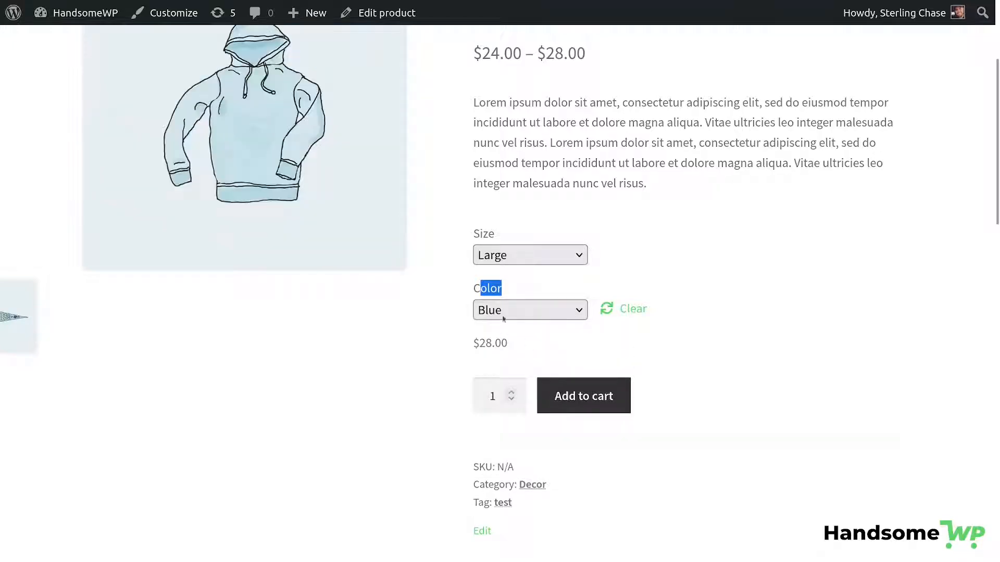
pyautogui.scroll(3, 415, 349)
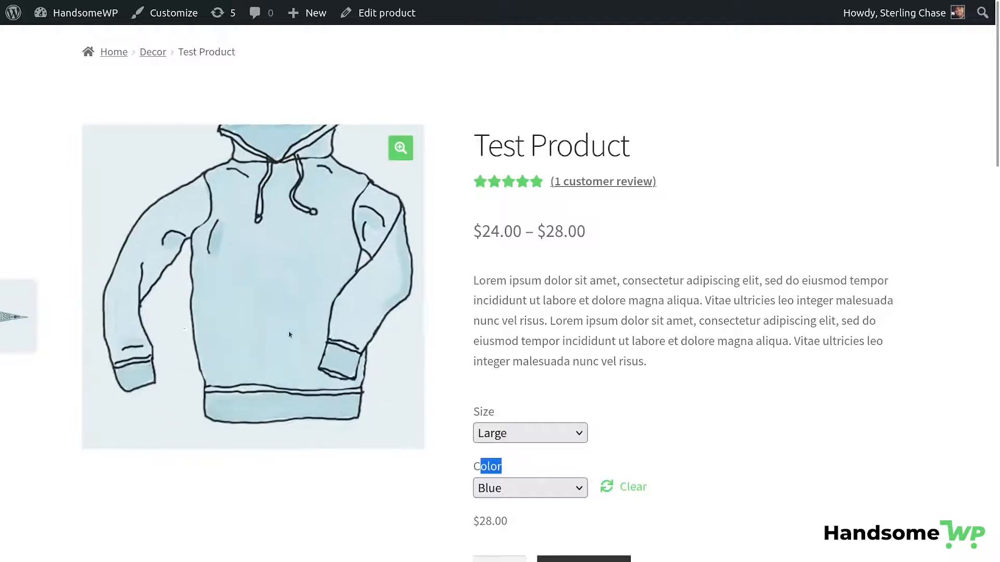
pyautogui.scroll(-3, 596, 285)
pyautogui.click(549, 280)
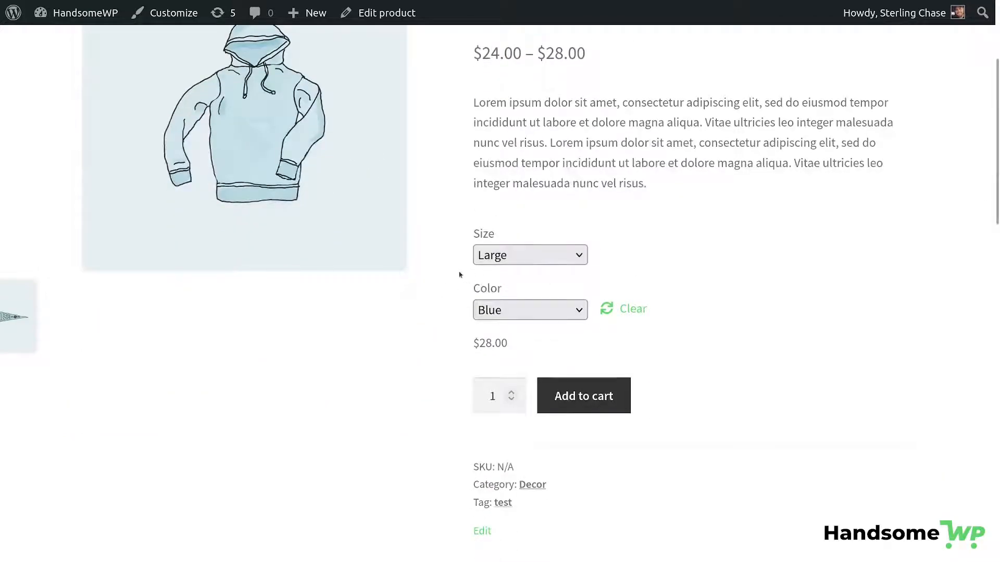
# Step: Switch the size to Medium and back to Large with Blue selected to compare the variation prices
pyautogui.click(520, 257)
pyautogui.click(514, 311)
pyautogui.click(544, 261)
pyautogui.click(523, 295)
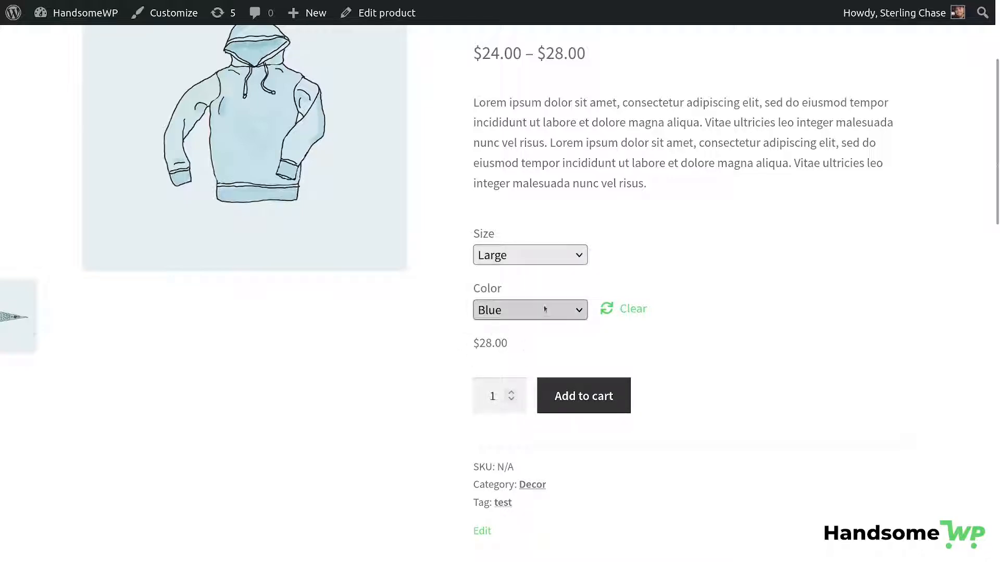
# Step: Set the color to Green to check the Large Green variation's image, and return the color to Blue
pyautogui.click(542, 309)
pyautogui.click(536, 366)
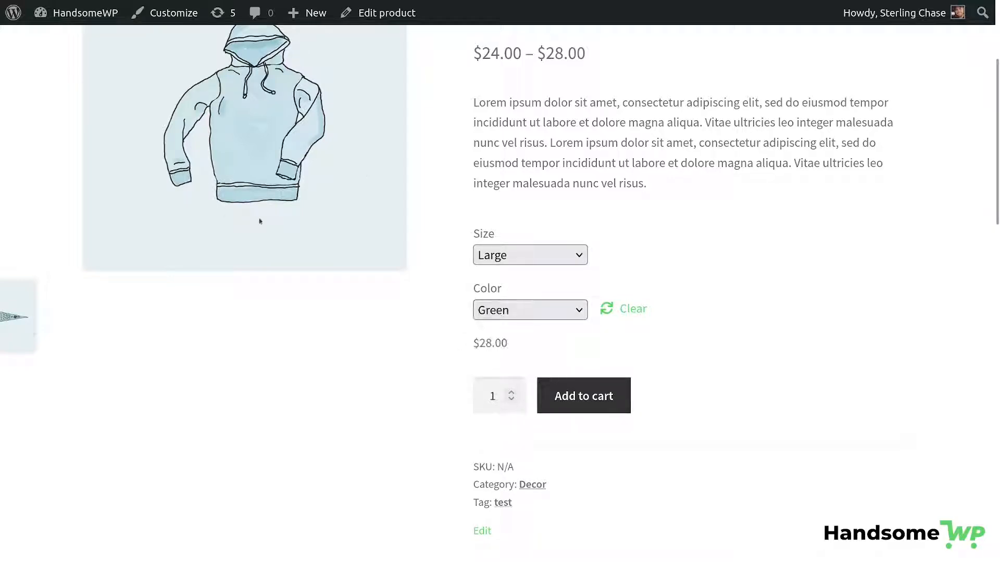
pyautogui.scroll(4, 450, 367)
pyautogui.click(511, 489)
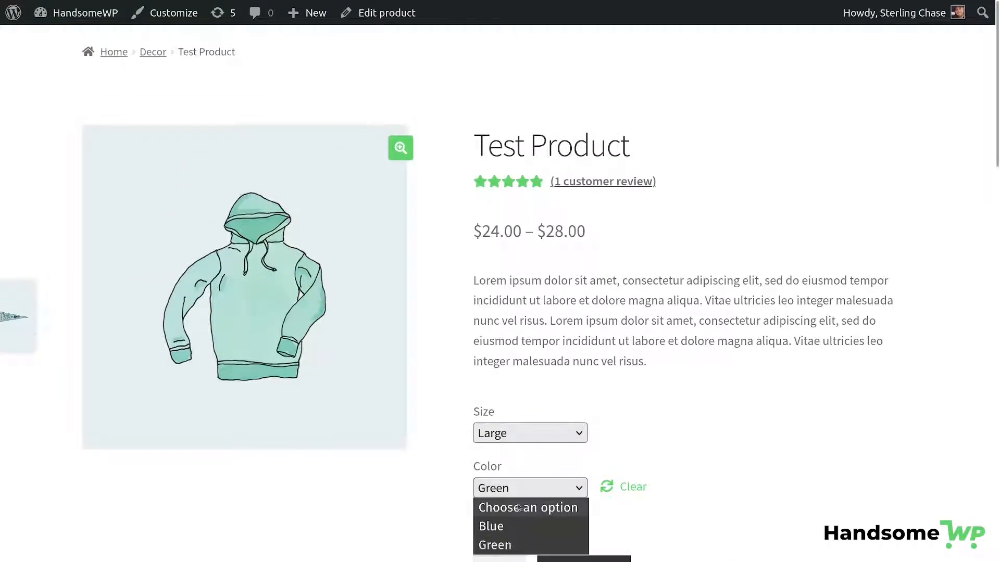
pyautogui.click(522, 526)
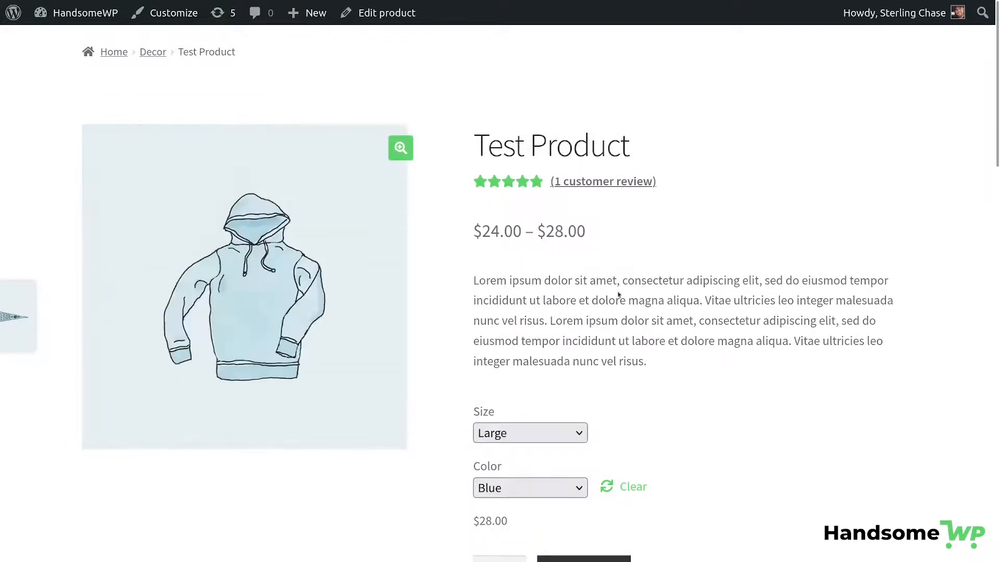
# Step: Examine the product page's image, price range and option fields with the Large Blue variation selected
pyautogui.scroll(-3, 315, 346)
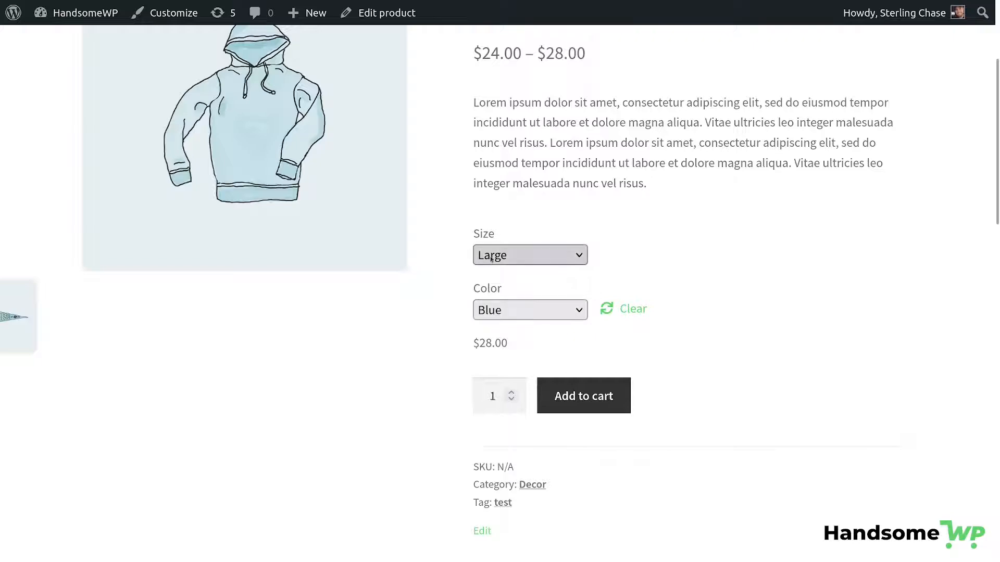
pyautogui.scroll(3, 501, 270)
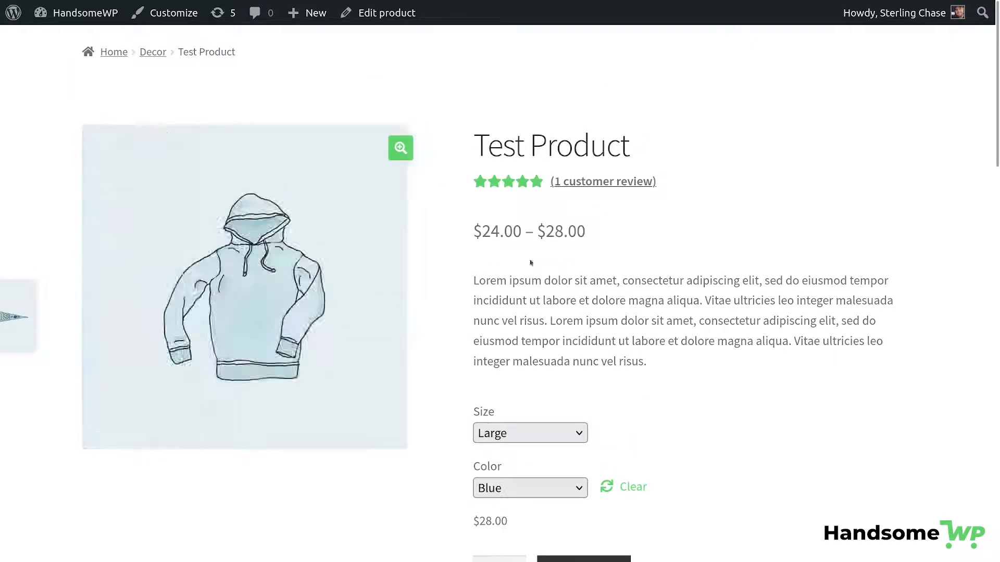
pyautogui.scroll(-1, 654, 312)
pyautogui.scroll(-6, 654, 313)
pyautogui.scroll(6, 866, 374)
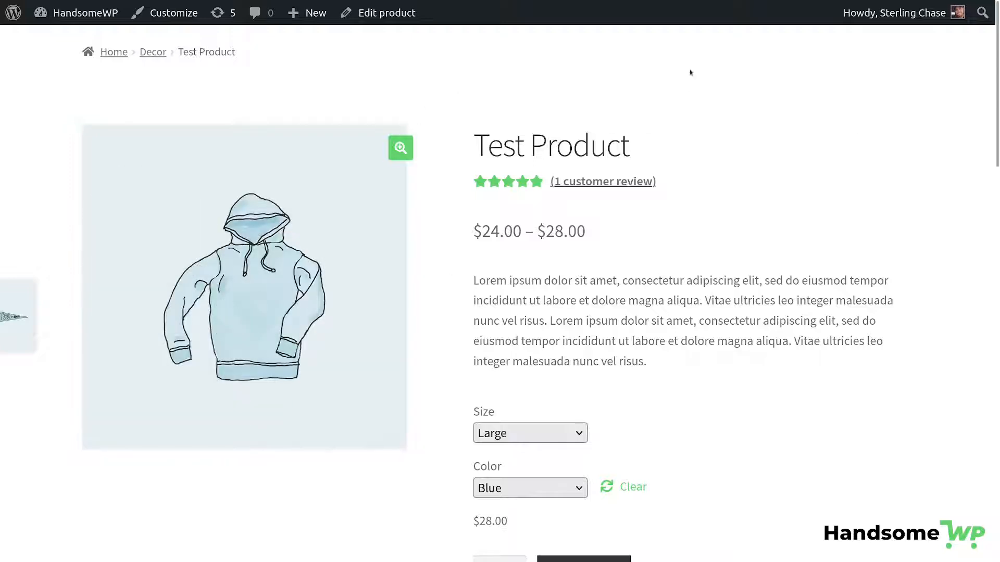
pyautogui.scroll(-2, 773, 289)
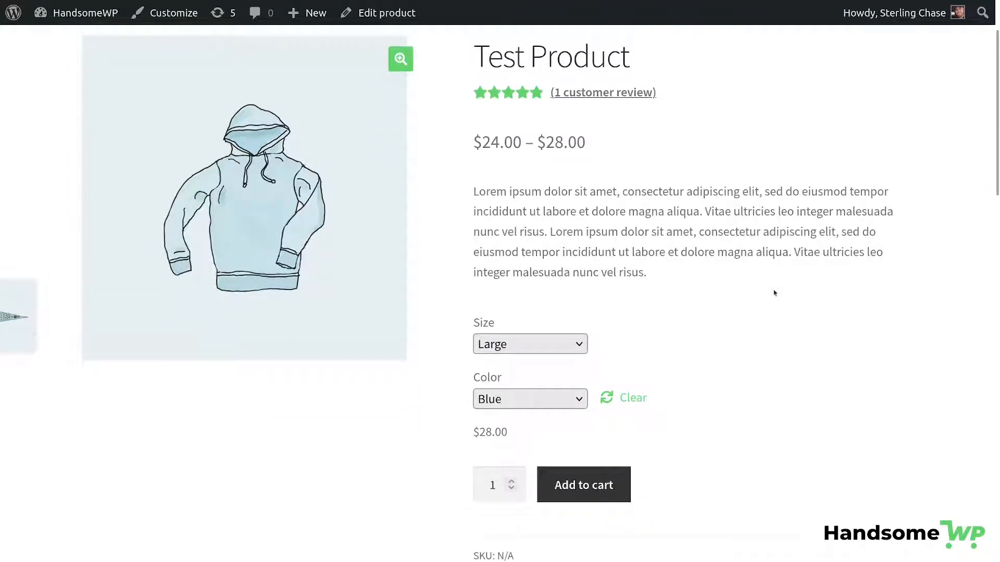
pyautogui.scroll(2, 773, 290)
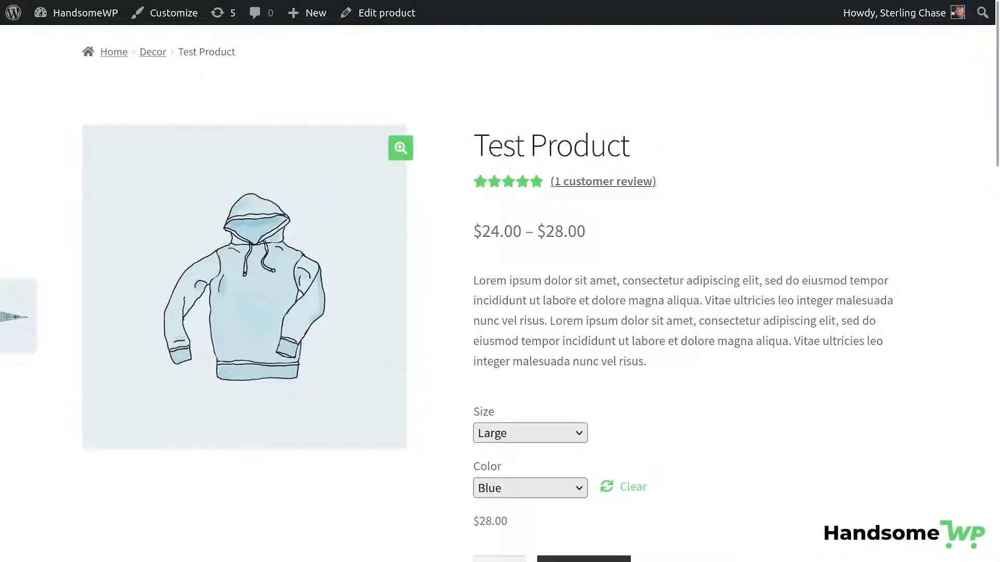
# Step: Preview the Medium size in Blue once more and set the size back to Large
pyautogui.scroll(-4, 765, 250)
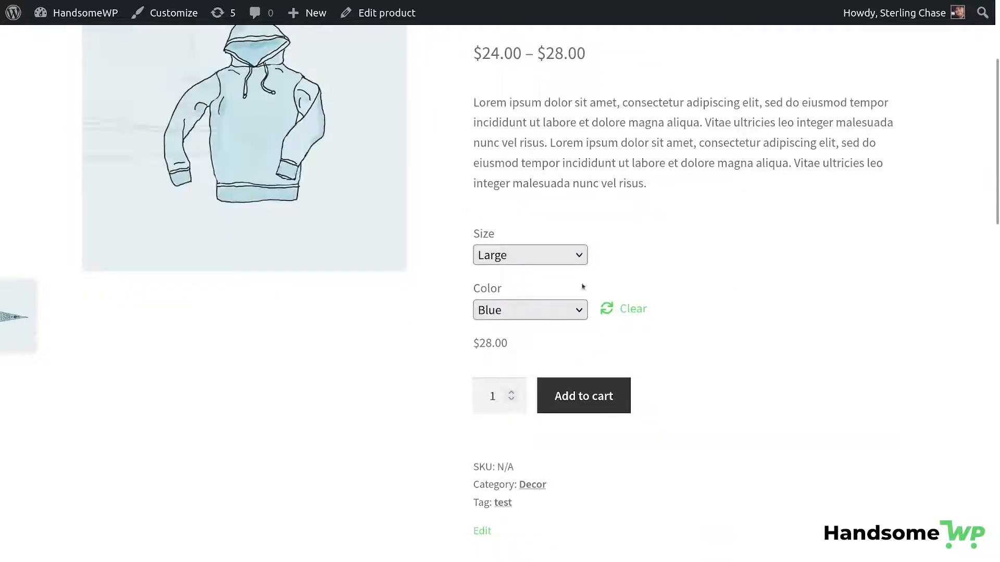
pyautogui.click(576, 255)
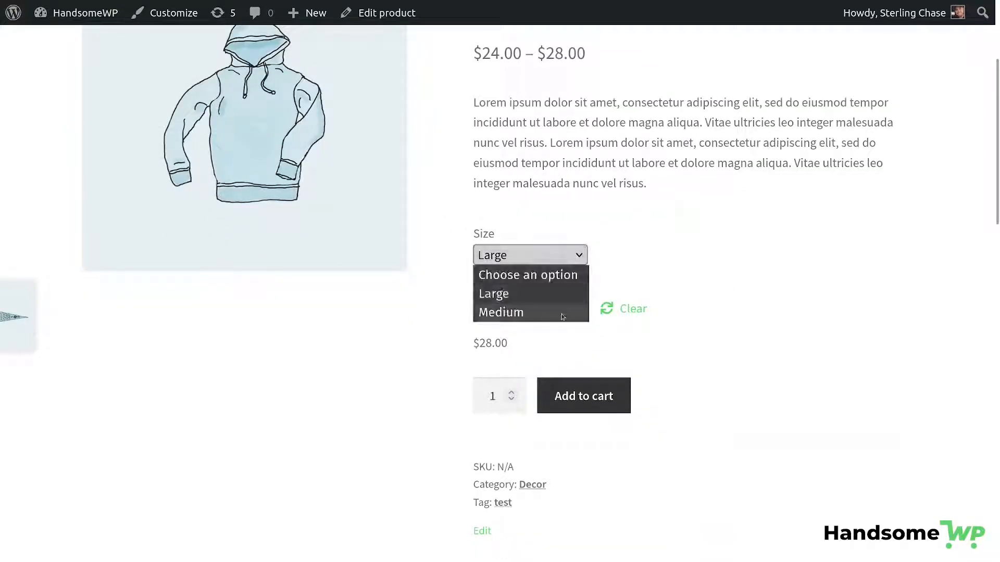
pyautogui.click(562, 312)
pyautogui.click(568, 256)
pyautogui.click(556, 293)
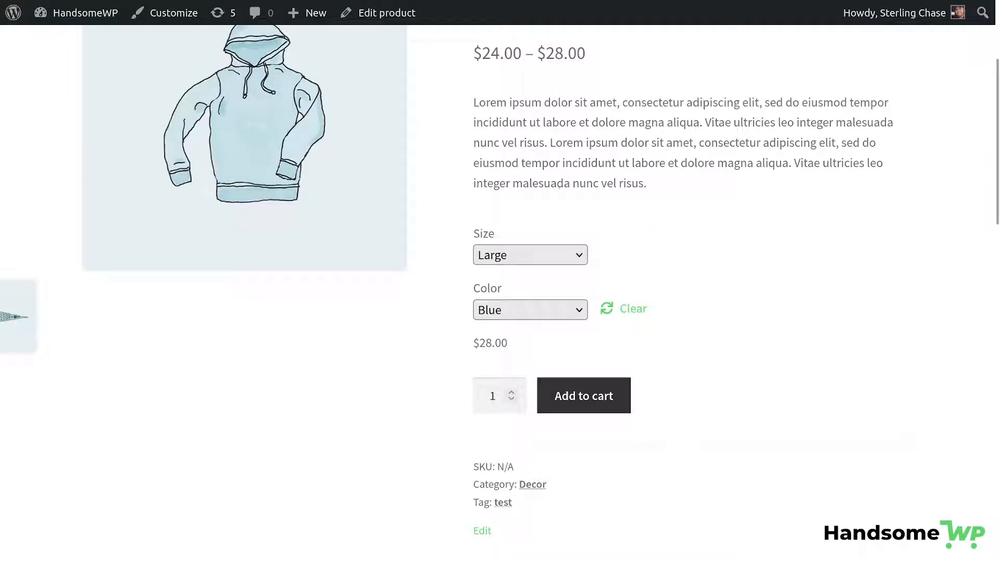
pyautogui.scroll(3, 718, 425)
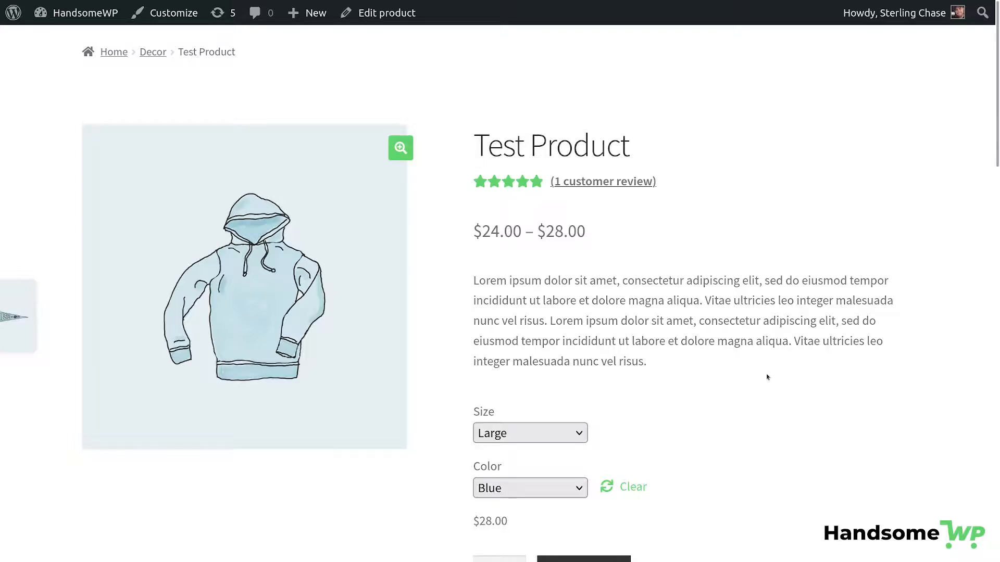
pyautogui.scroll(-2, 445, 180)
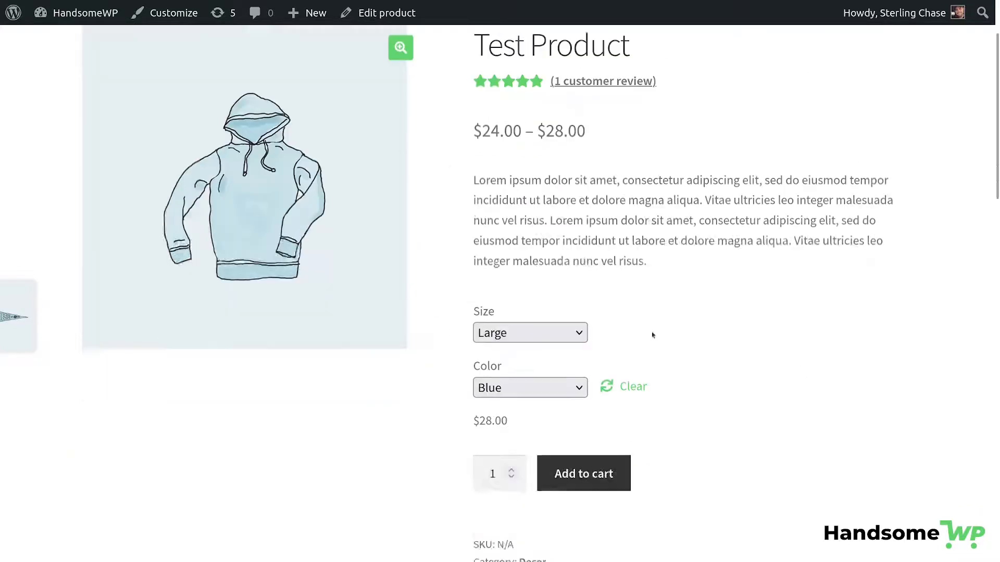
pyautogui.scroll(-6, 768, 274)
pyautogui.scroll(8, 750, 388)
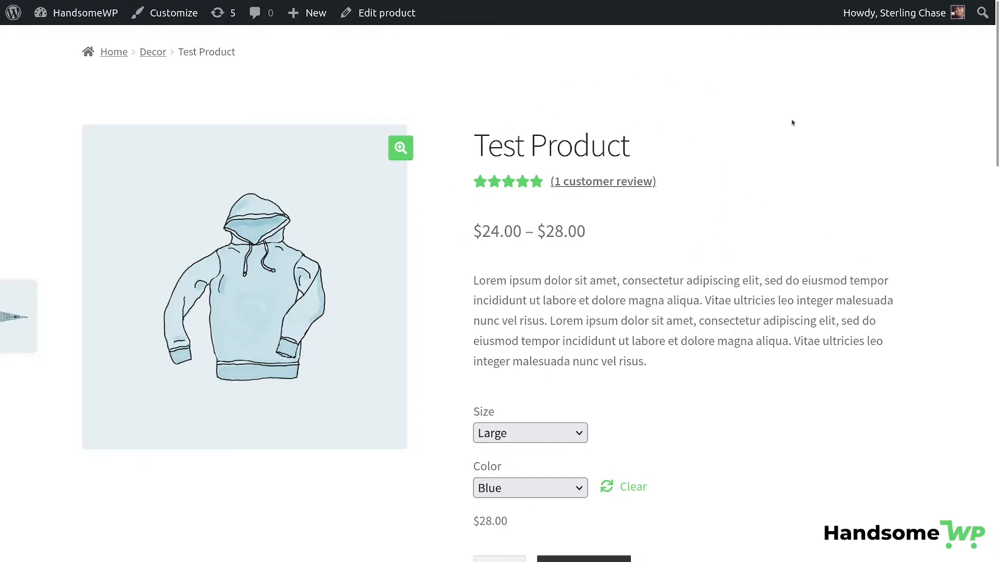
pyautogui.scroll(-10, 852, 366)
pyautogui.scroll(6, 853, 369)
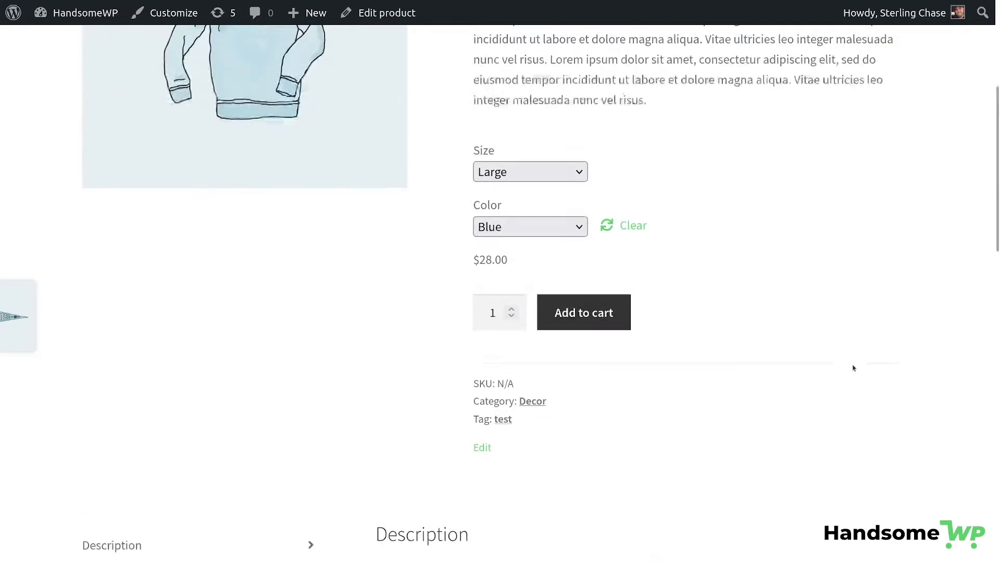
pyautogui.scroll(5, 852, 368)
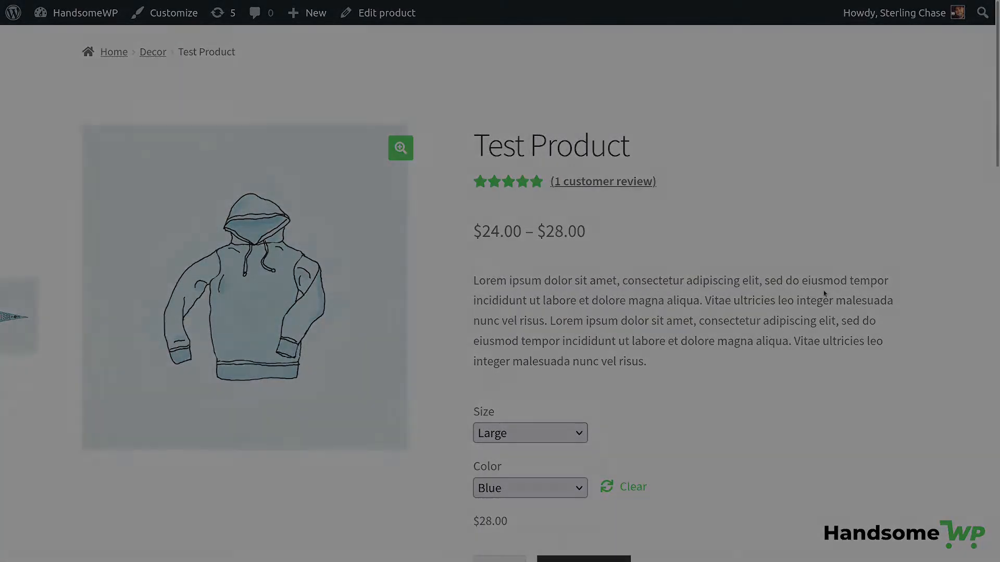